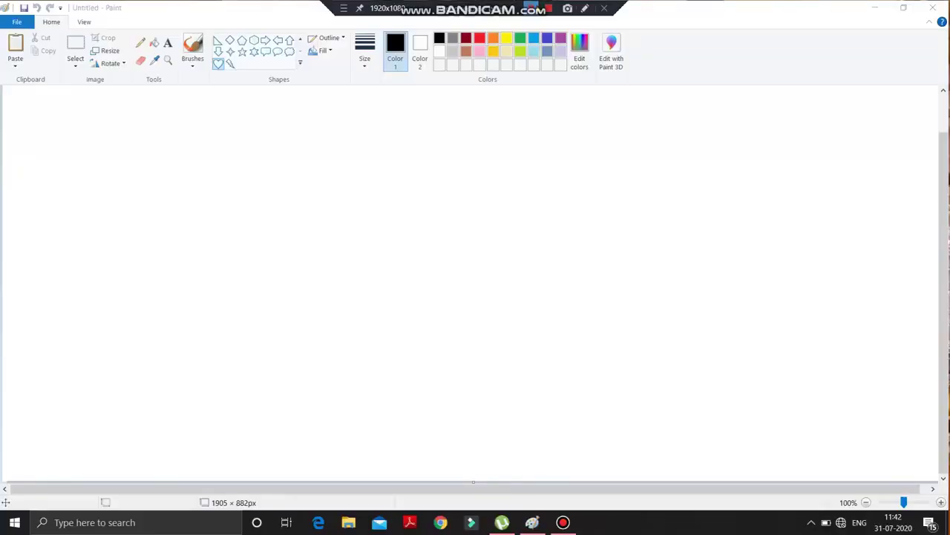
Draw a red-outlined heart about 117 × 117 px in the upper part of the canvas, left of its centre
click(533, 10)
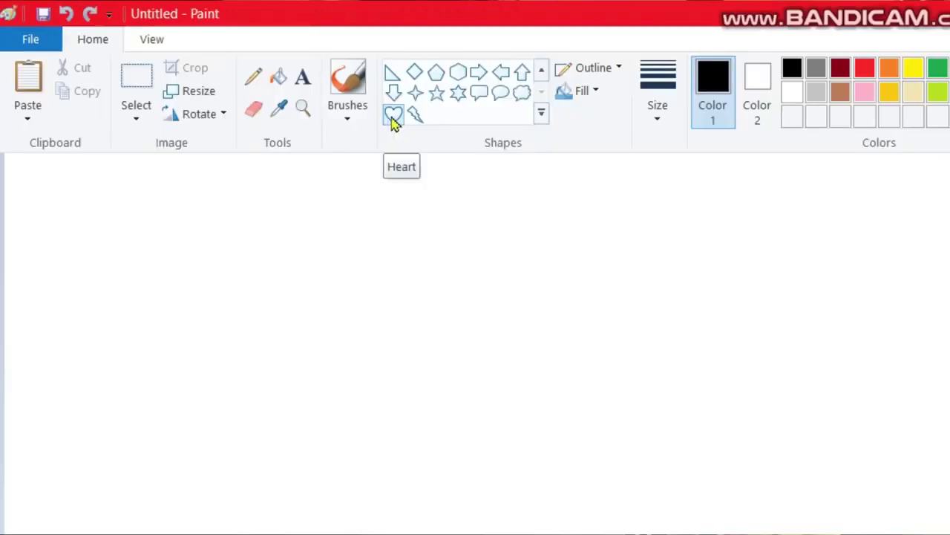
click(393, 118)
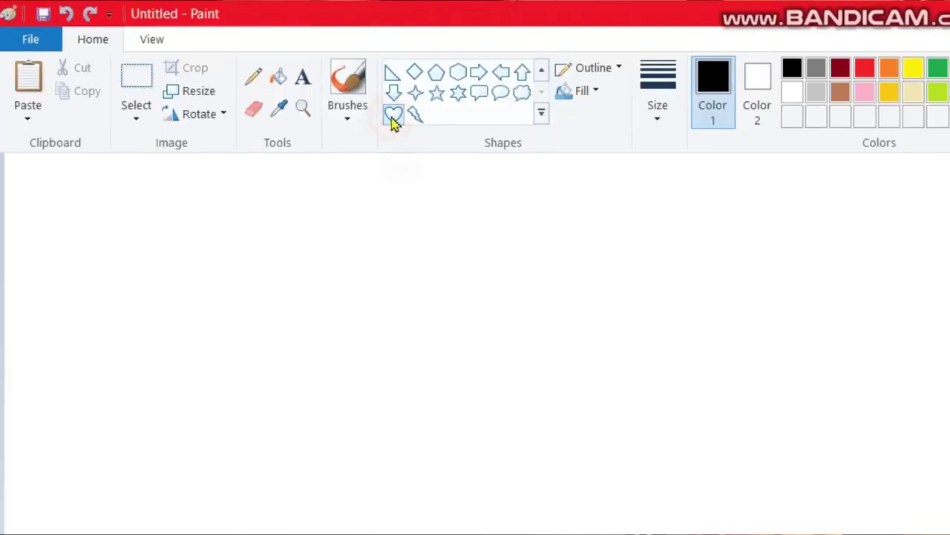
drag(503, 236, 627, 369)
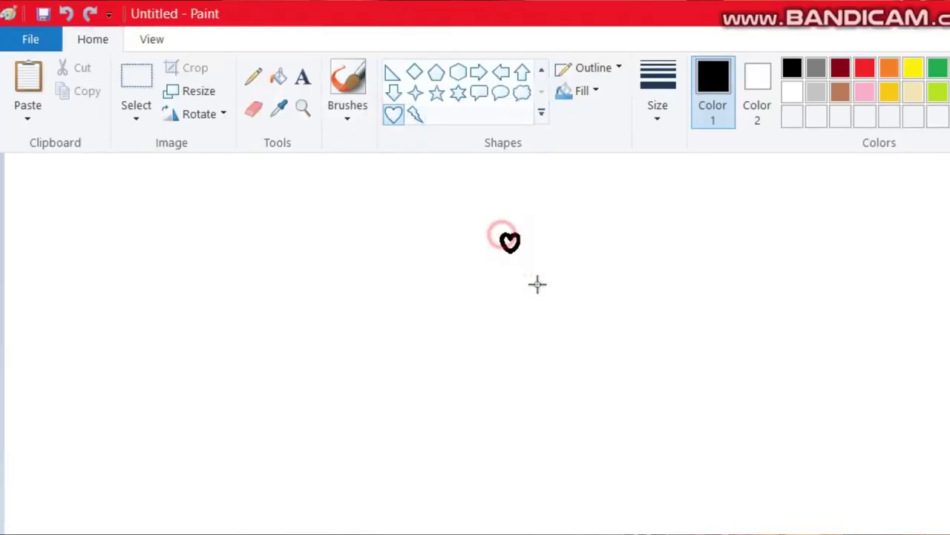
mouse_move(348, 204)
mouse_down()
mouse_move(361, 213)
mouse_move(344, 187)
mouse_up()
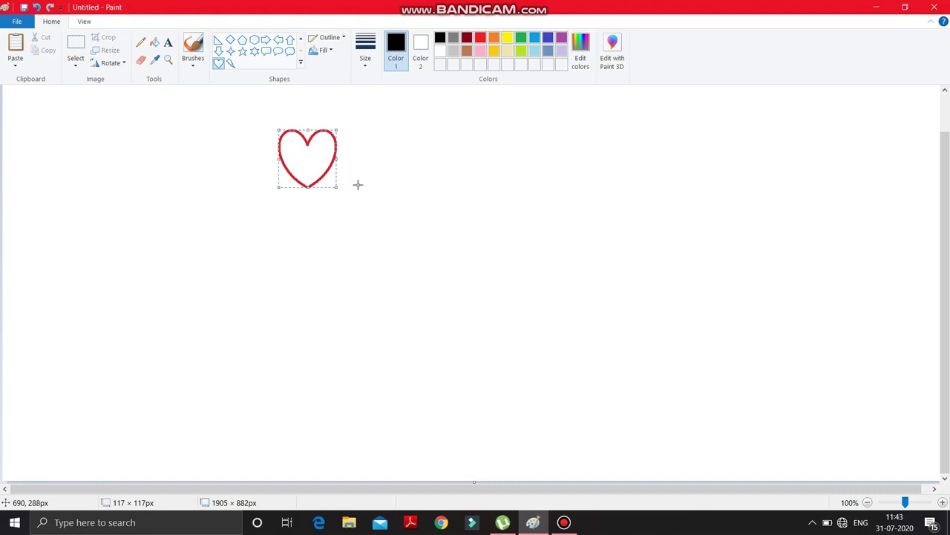
click(366, 184)
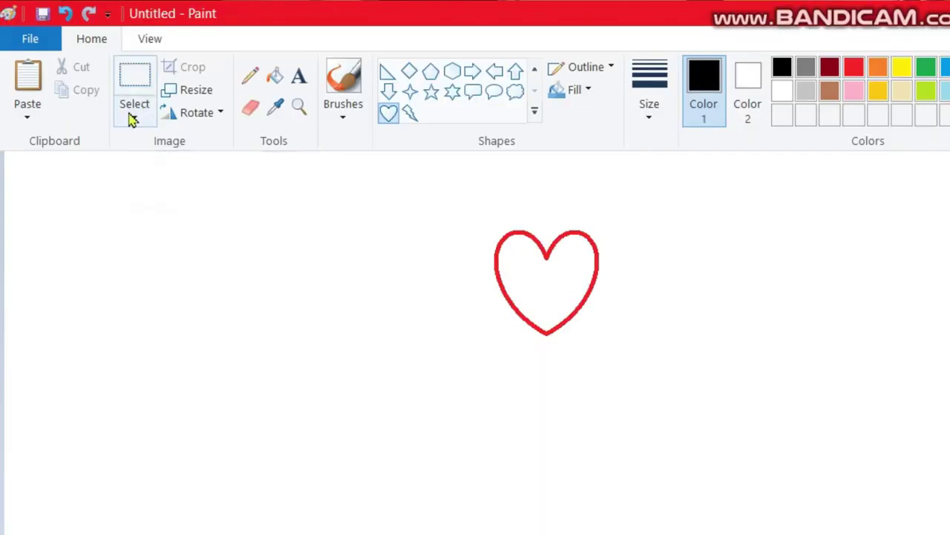
Turn on transparent selection
click(74, 67)
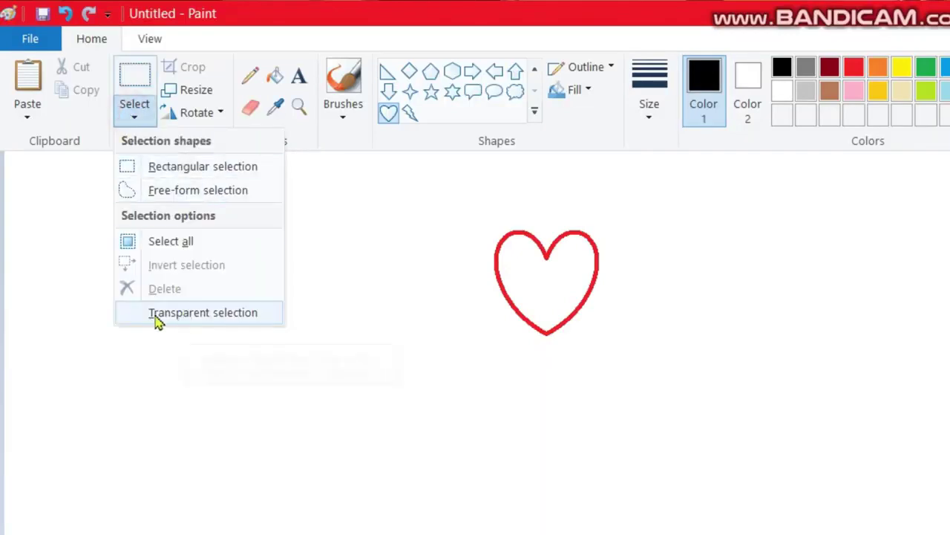
click(206, 354)
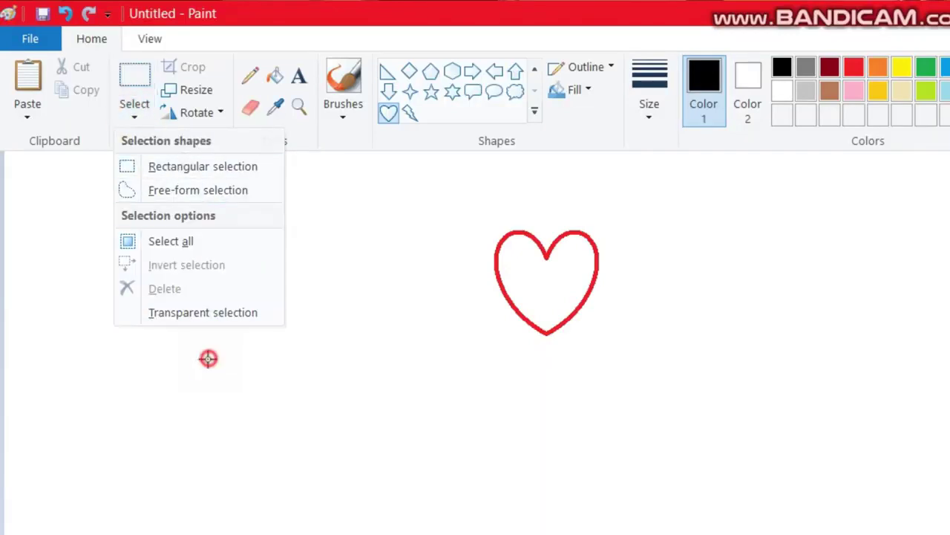
click(135, 121)
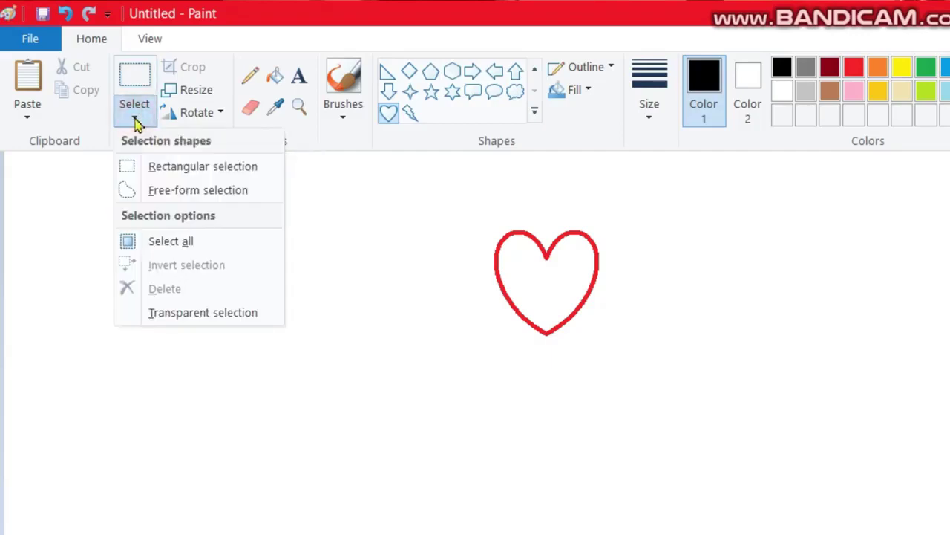
click(134, 320)
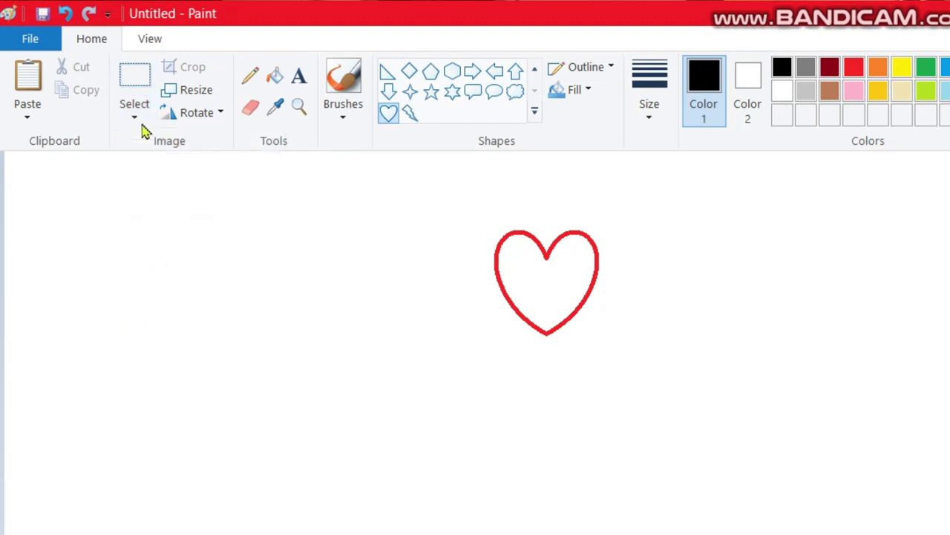
Select the heart with a rectangular selection of about 198 × 174 px and copy it
click(128, 85)
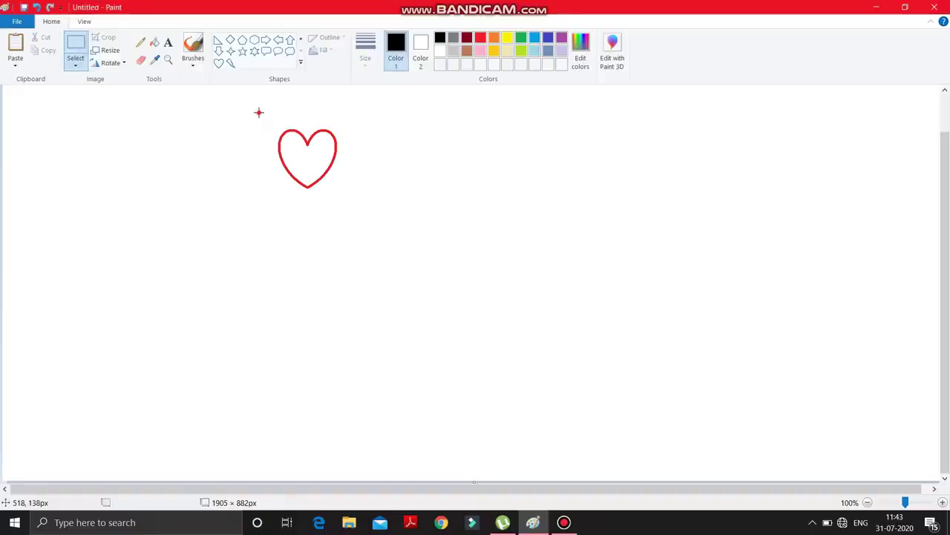
drag(258, 113, 355, 198)
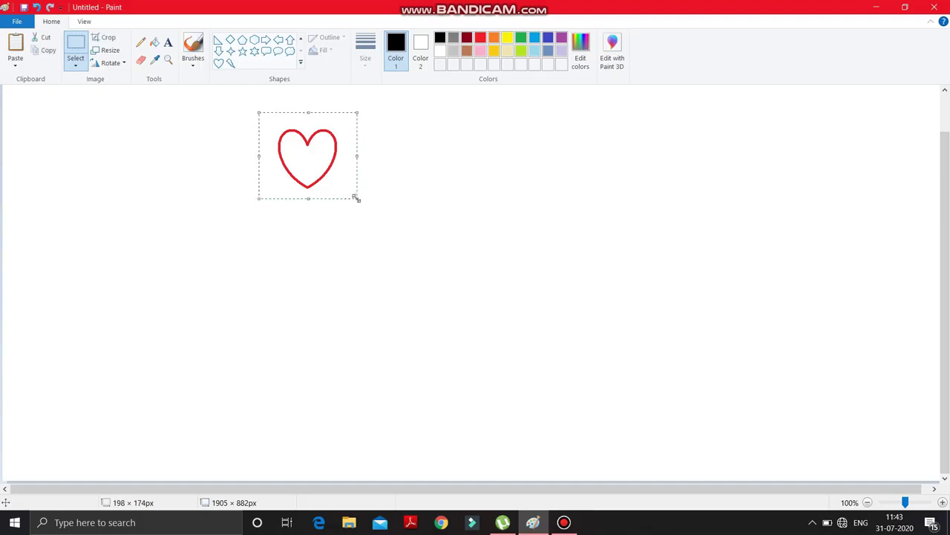
right_click(297, 141)
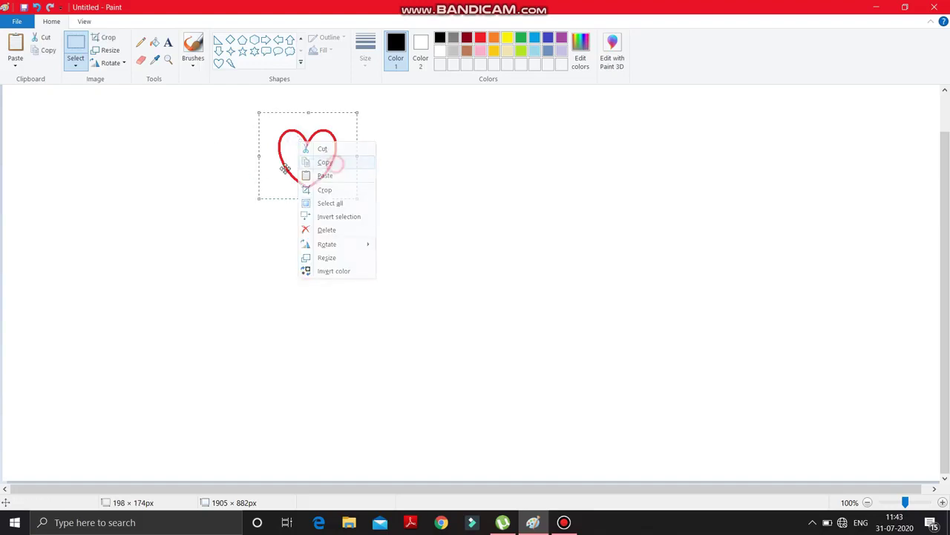
click(333, 161)
Paste a copy of the heart, rotated right 90°, against the original's lower right side as the flower's right petal
right_click(158, 123)
click(182, 155)
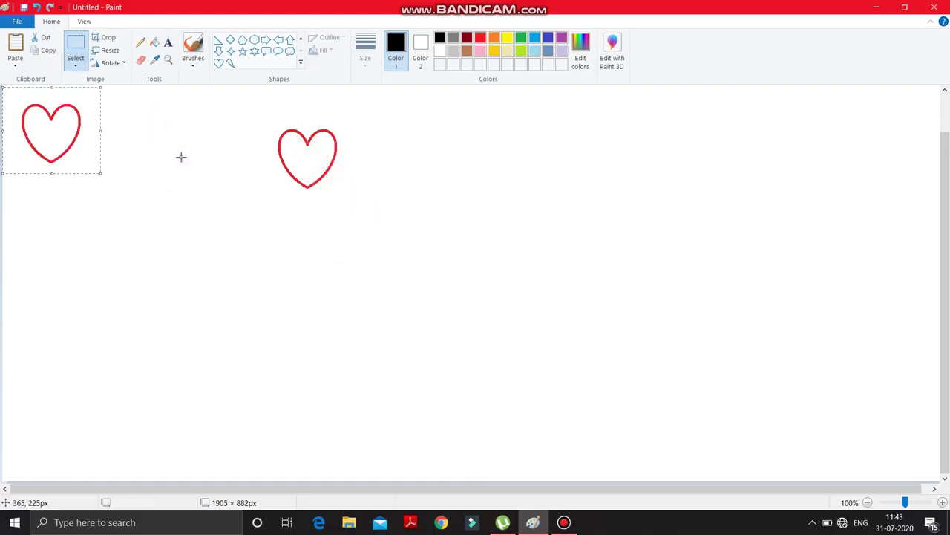
drag(47, 153, 216, 277)
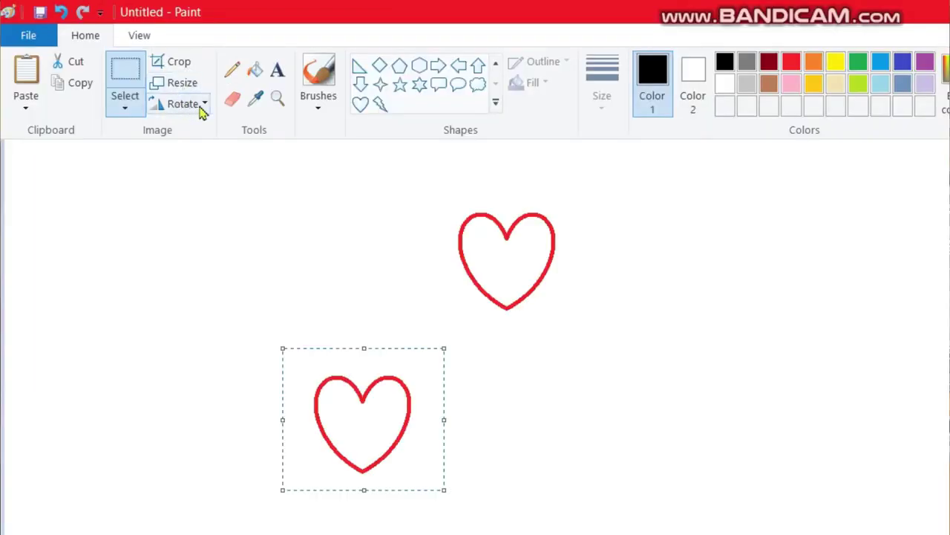
click(201, 108)
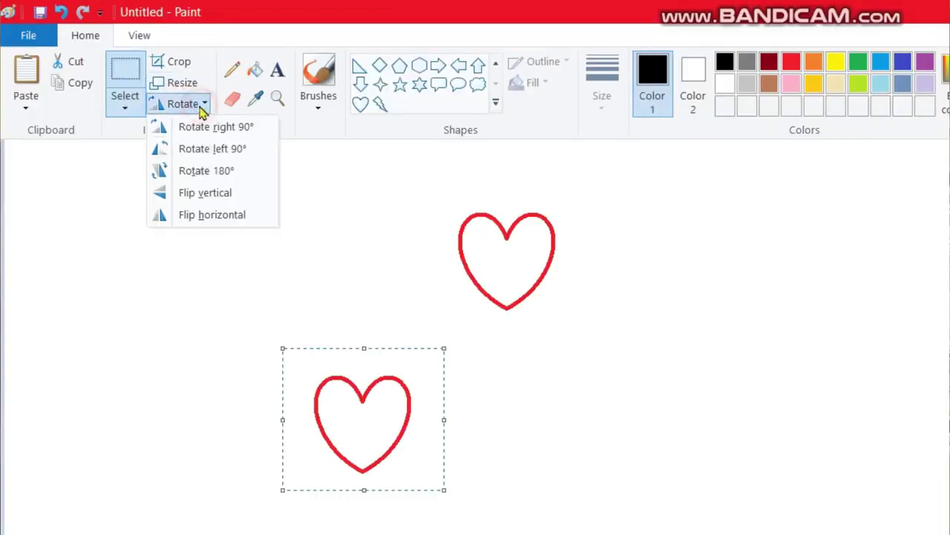
click(223, 133)
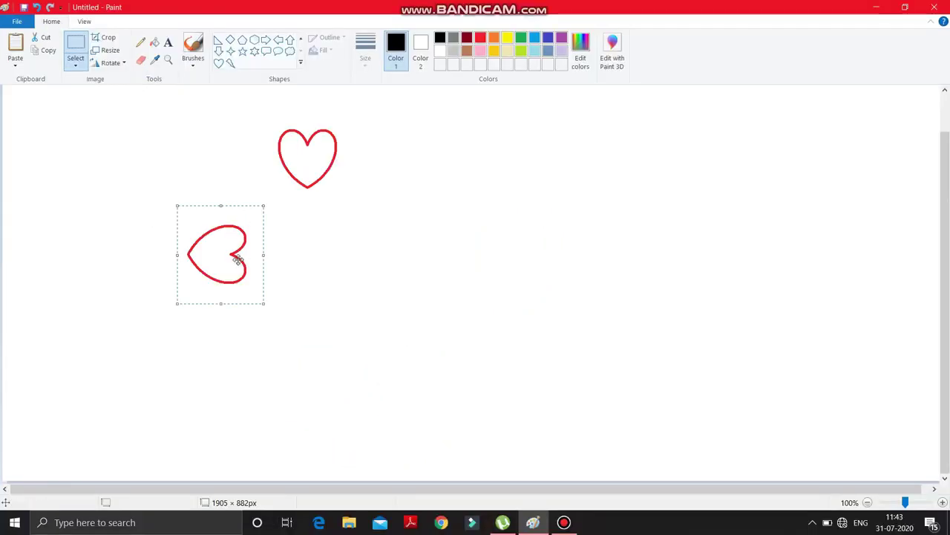
drag(238, 257, 350, 198)
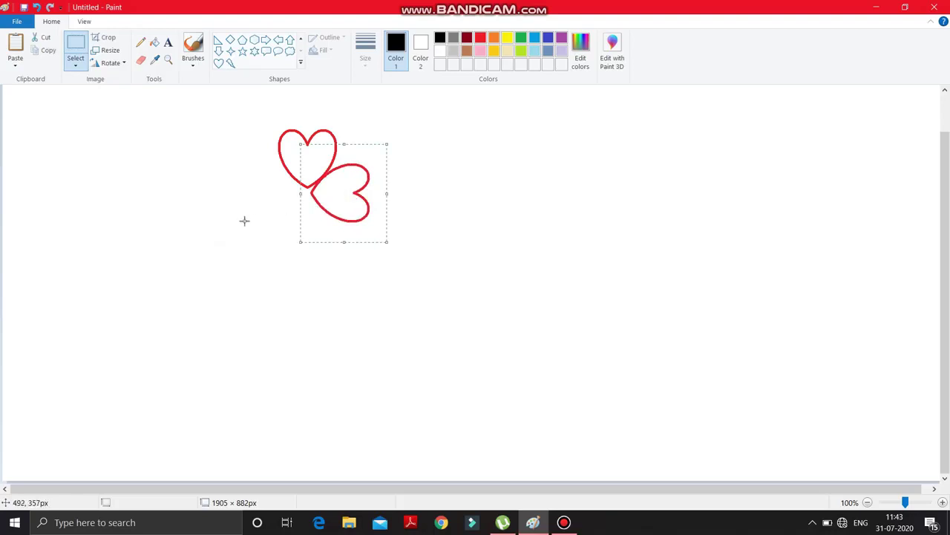
Paste another heart, rotated left 90°, against the original's lower left side as the flower's left petal
right_click(108, 168)
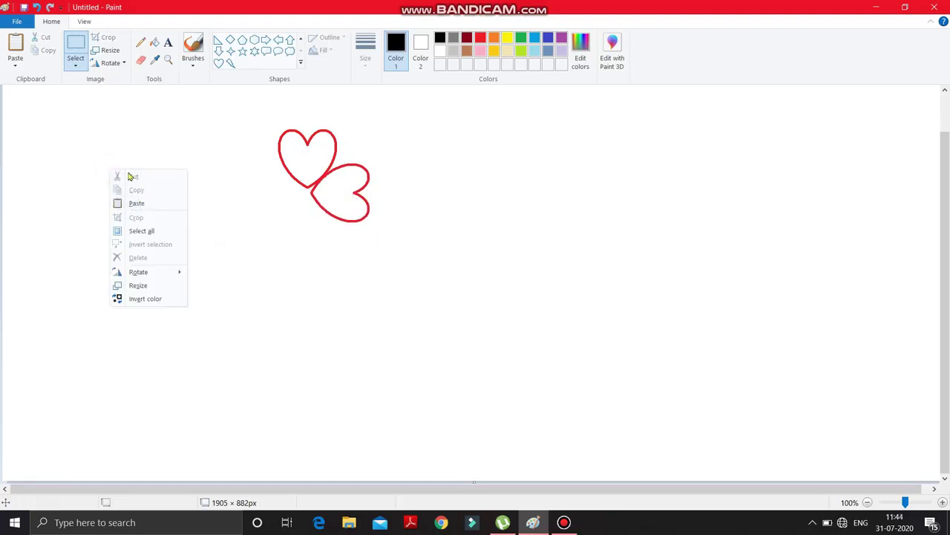
right_click(121, 138)
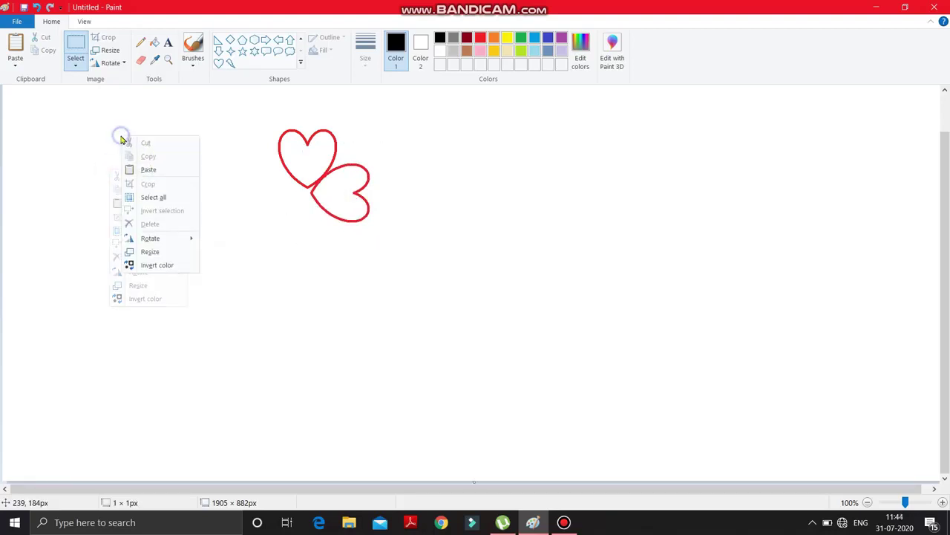
click(148, 170)
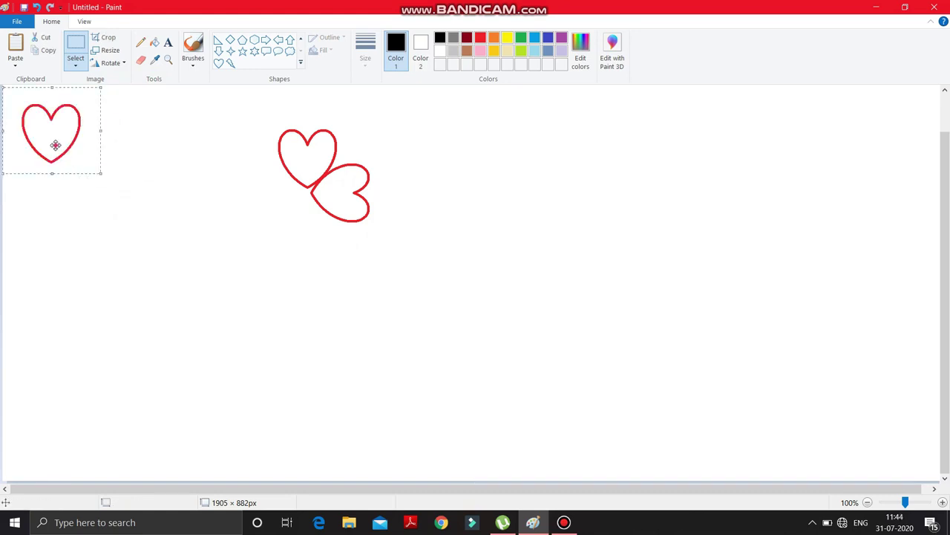
drag(55, 145, 212, 232)
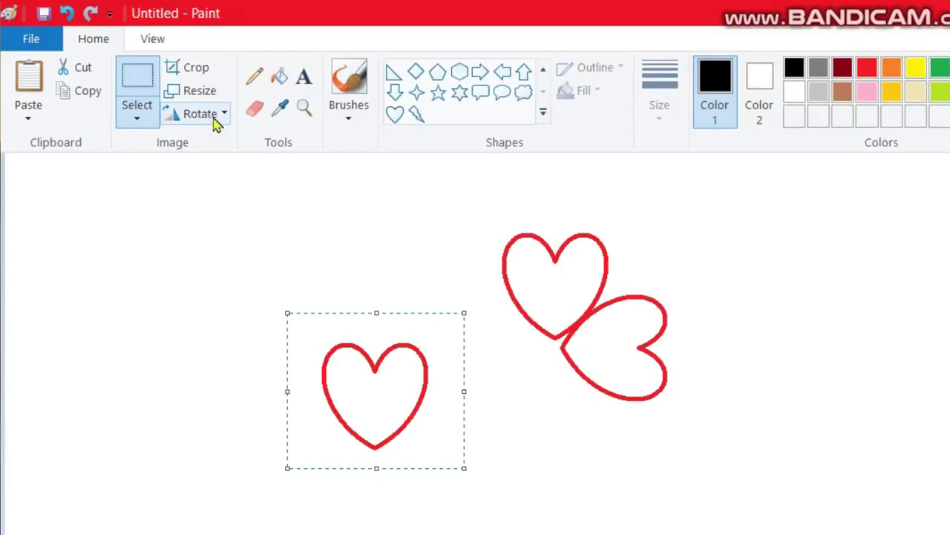
click(119, 64)
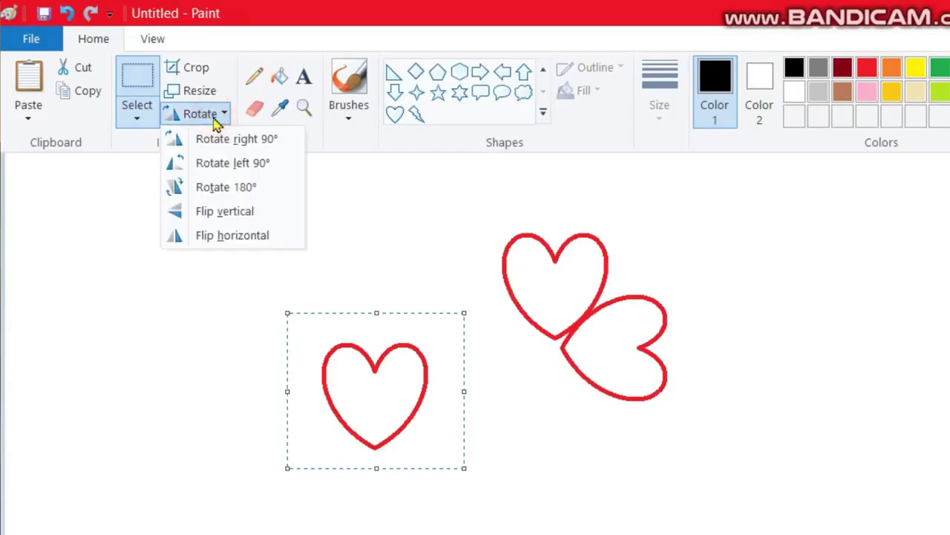
click(251, 163)
mouse_move(383, 390)
mouse_down()
mouse_move(417, 386)
mouse_move(482, 355)
mouse_up()
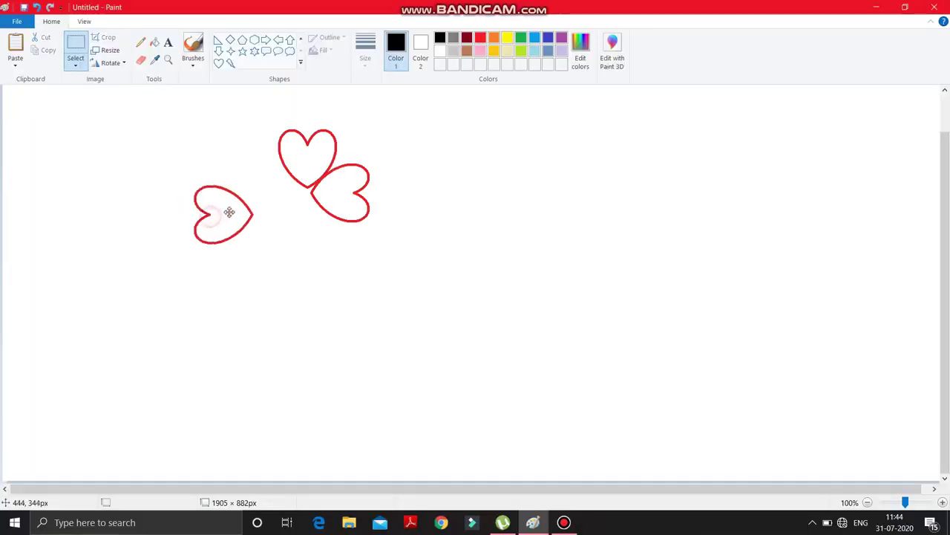
drag(264, 195, 273, 193)
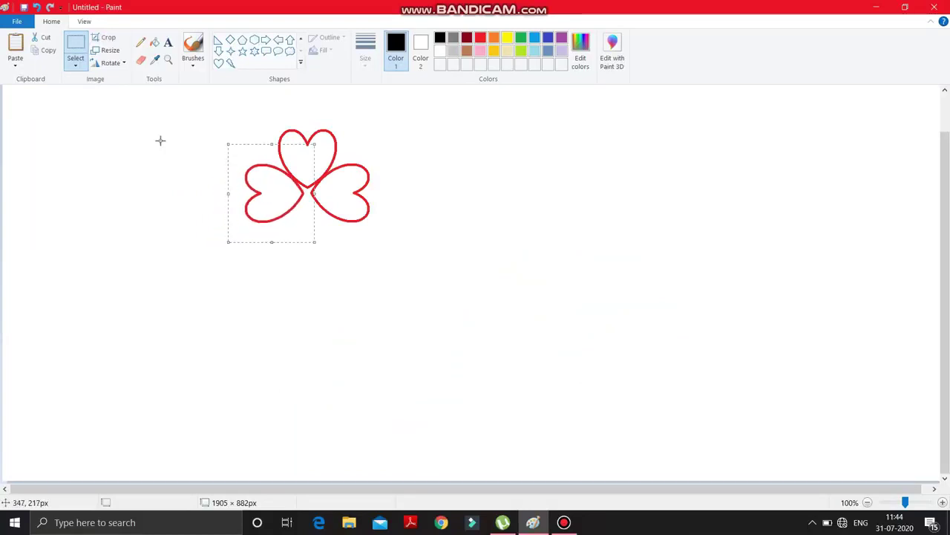
Paste a heart rotated 180° and centre it below the other three as the flower's bottom petal
right_click(114, 128)
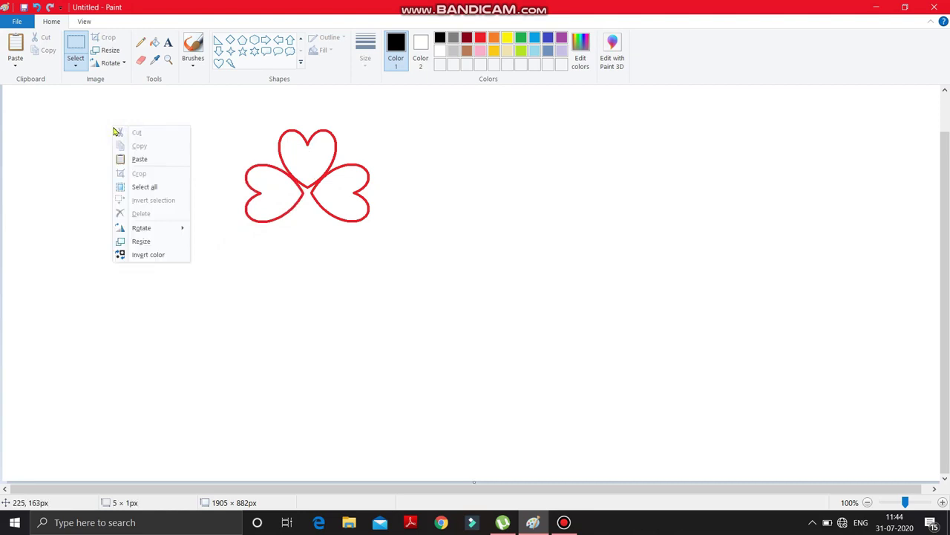
click(141, 160)
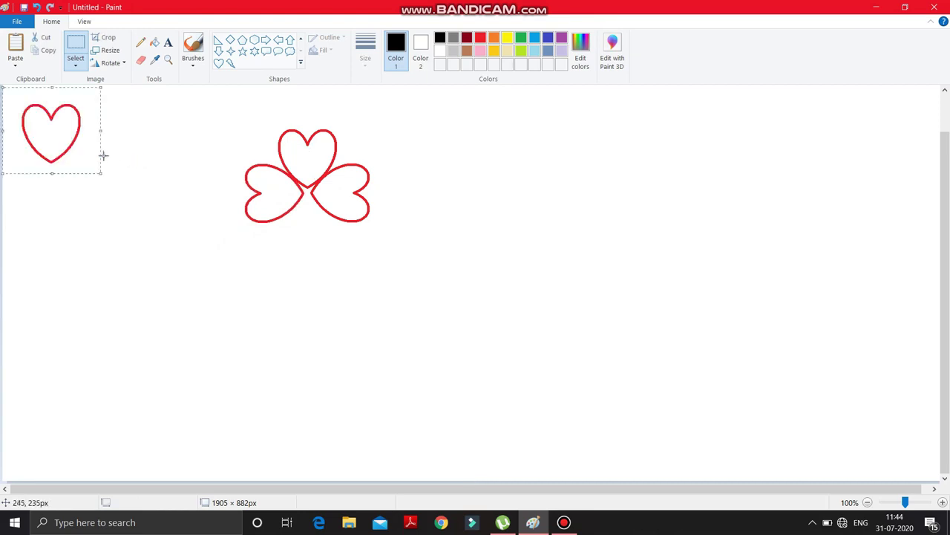
drag(61, 142, 179, 248)
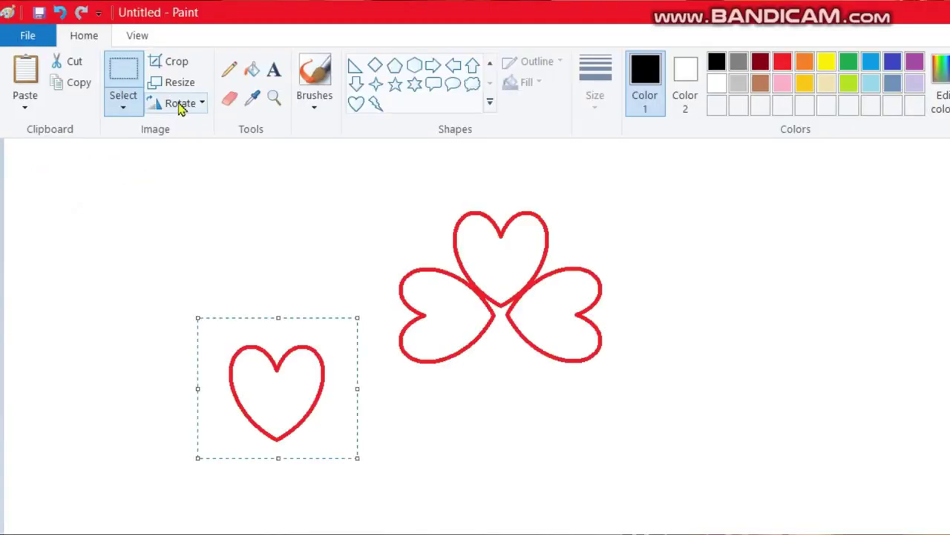
click(111, 63)
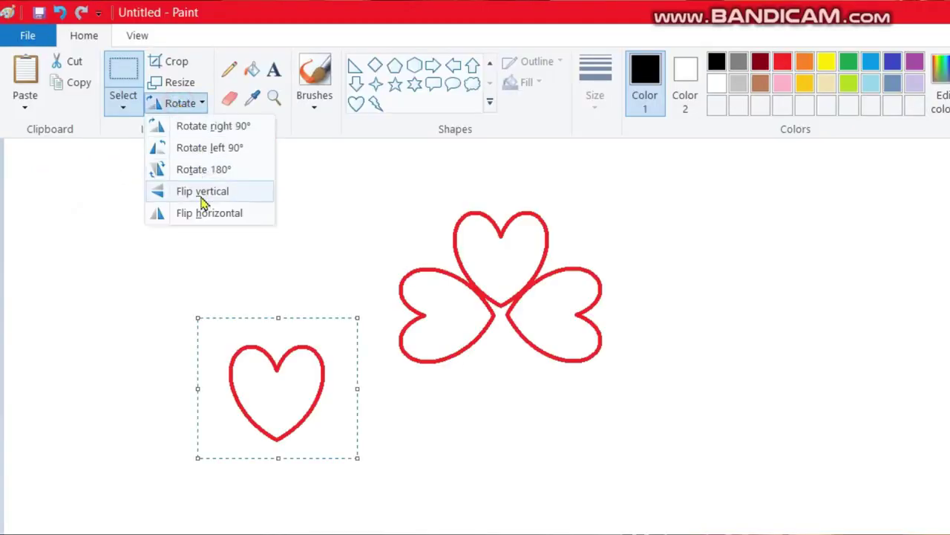
click(216, 175)
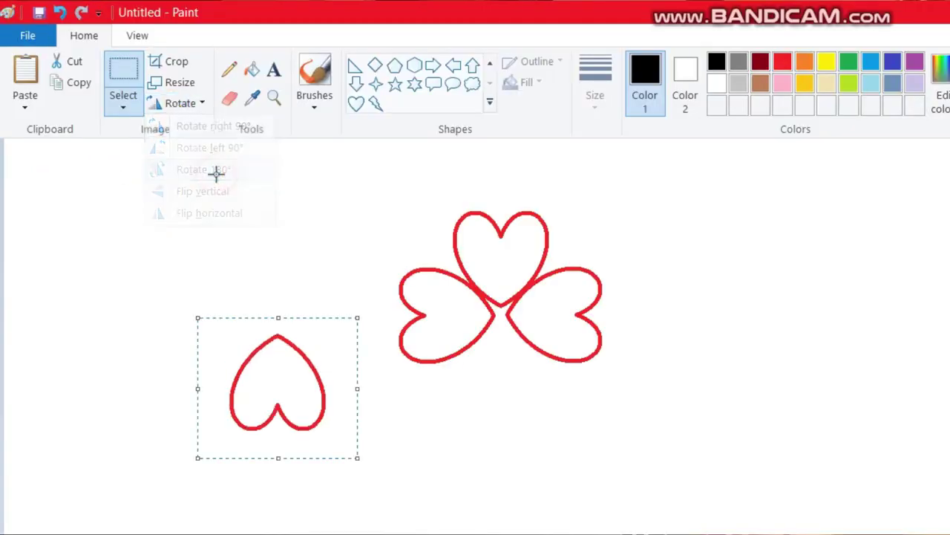
drag(269, 391, 482, 386)
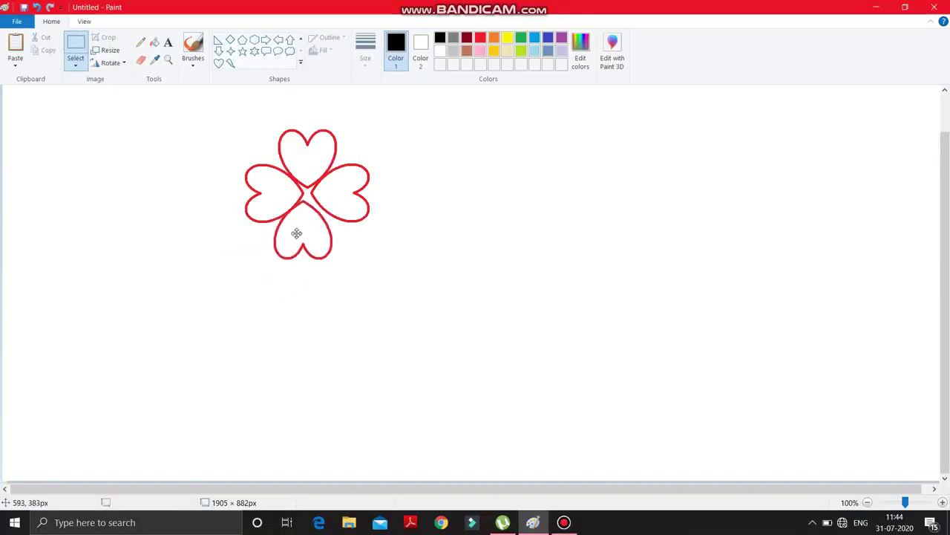
drag(296, 233, 300, 231)
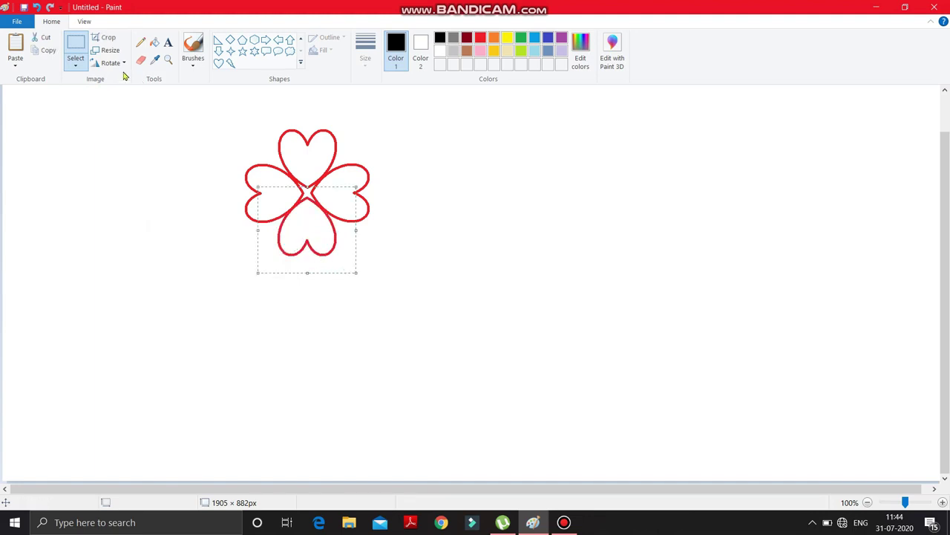
Fill all four heart petals and the small gap at the flower's centre with red
click(155, 45)
click(480, 37)
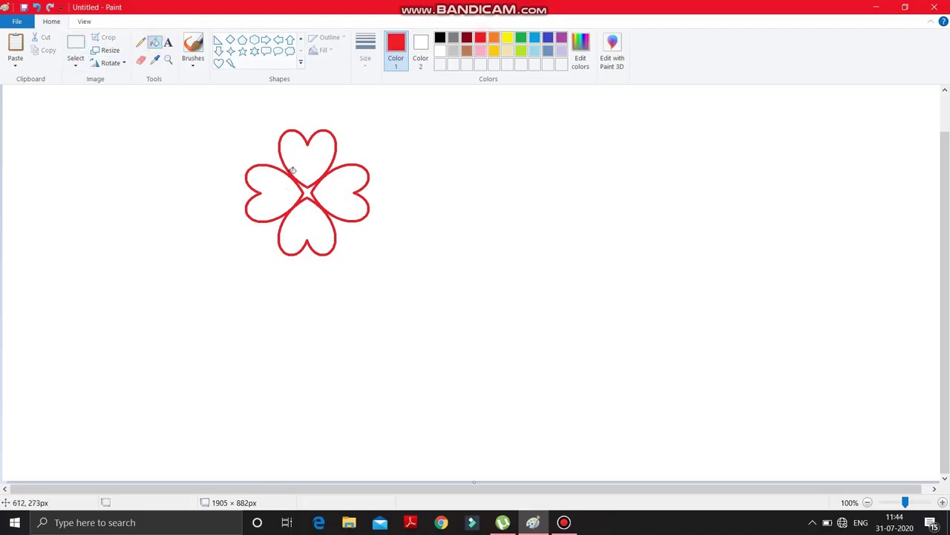
click(301, 148)
click(286, 176)
click(312, 217)
click(343, 203)
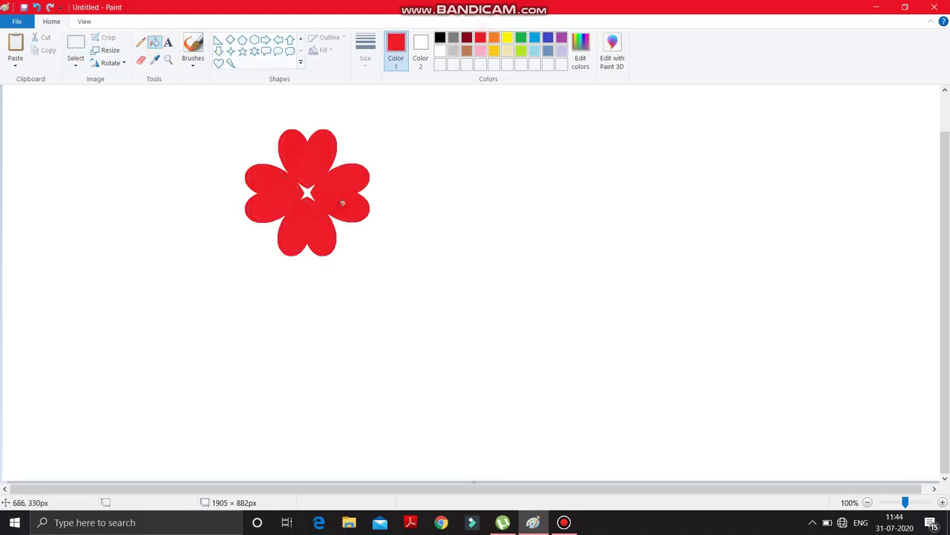
click(308, 192)
Draw a small red-outlined circle on the empty canvas to the upper left of the flower
click(300, 40)
click(242, 40)
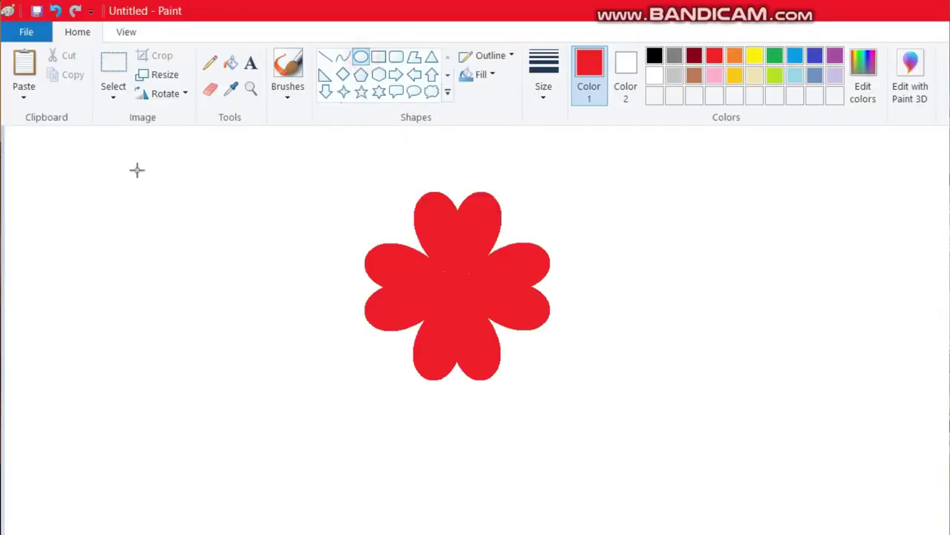
drag(130, 182, 194, 247)
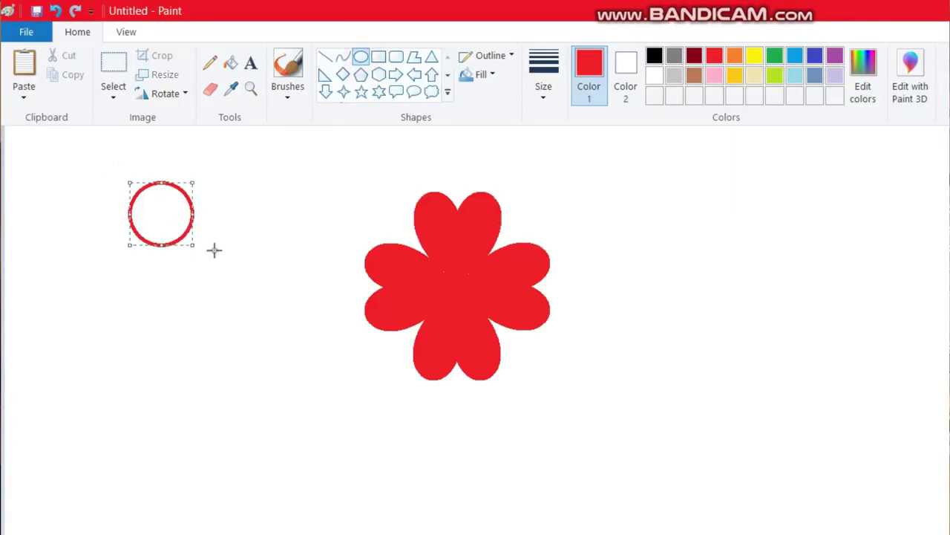
Fill the small red-outlined circle with yellow
click(231, 65)
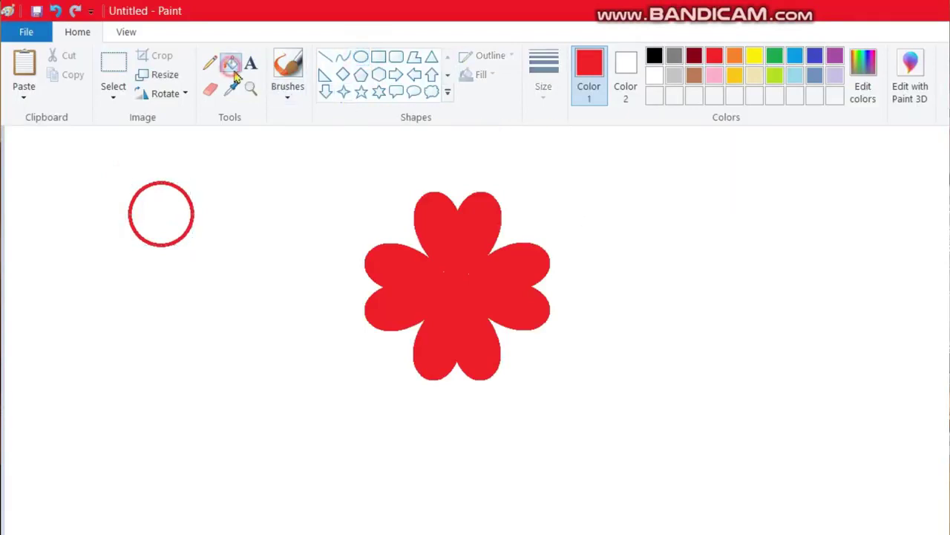
click(754, 56)
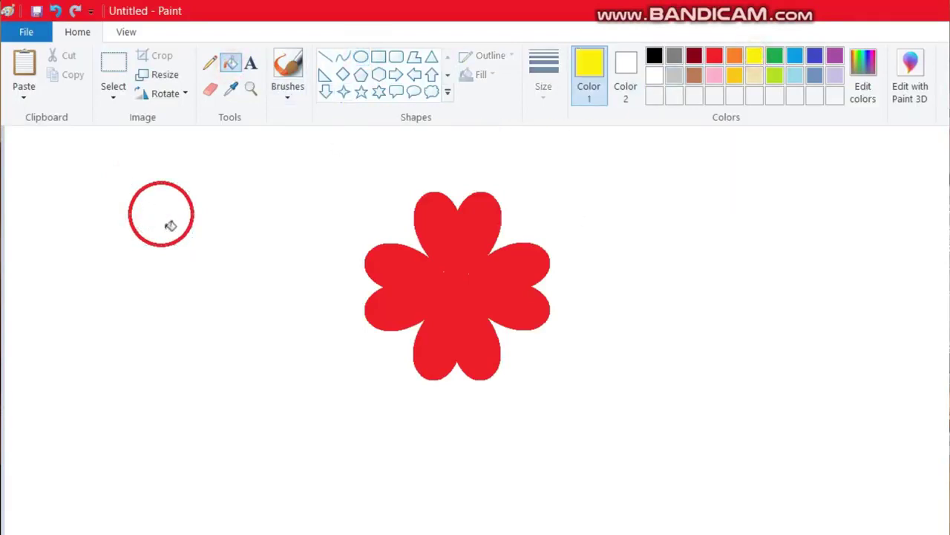
click(170, 226)
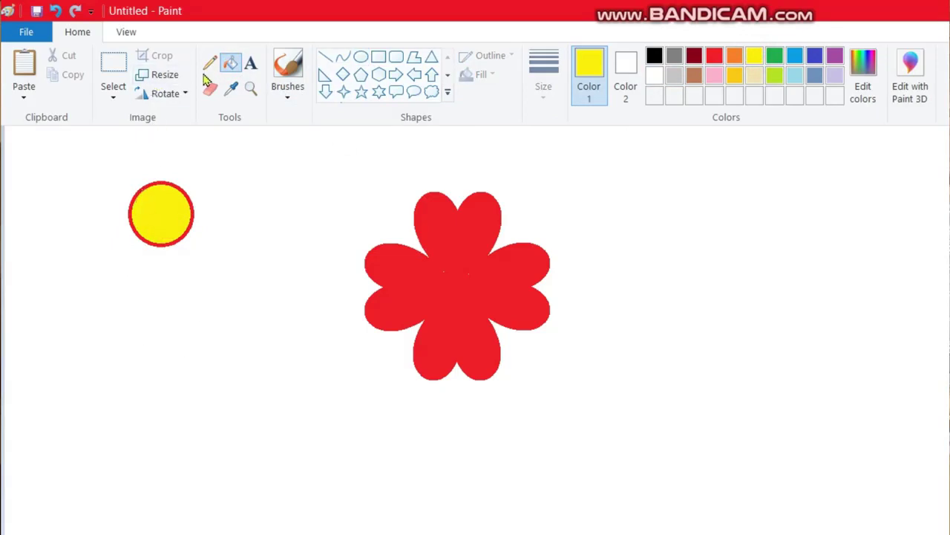
Select the yellow circle and move it onto the centre of the flower
click(107, 74)
drag(103, 173, 222, 280)
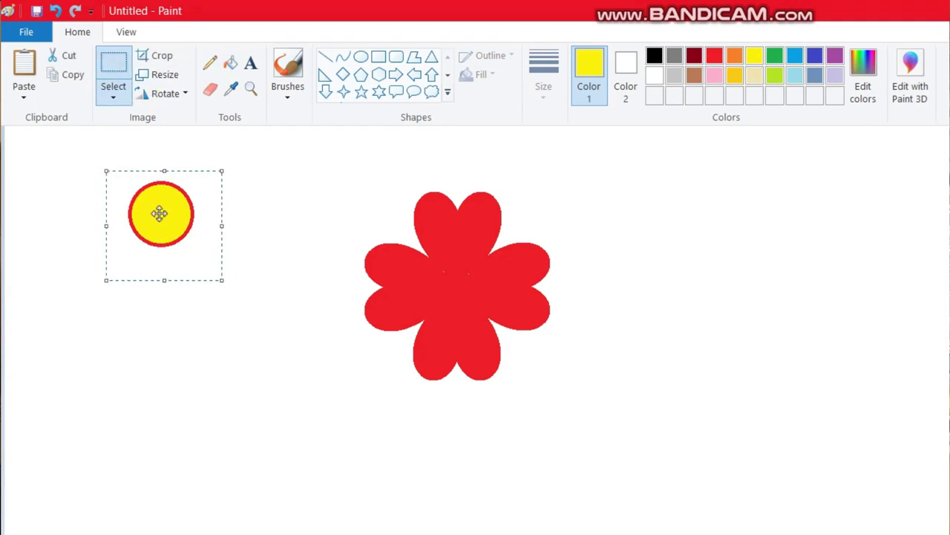
drag(159, 214, 457, 287)
click(561, 486)
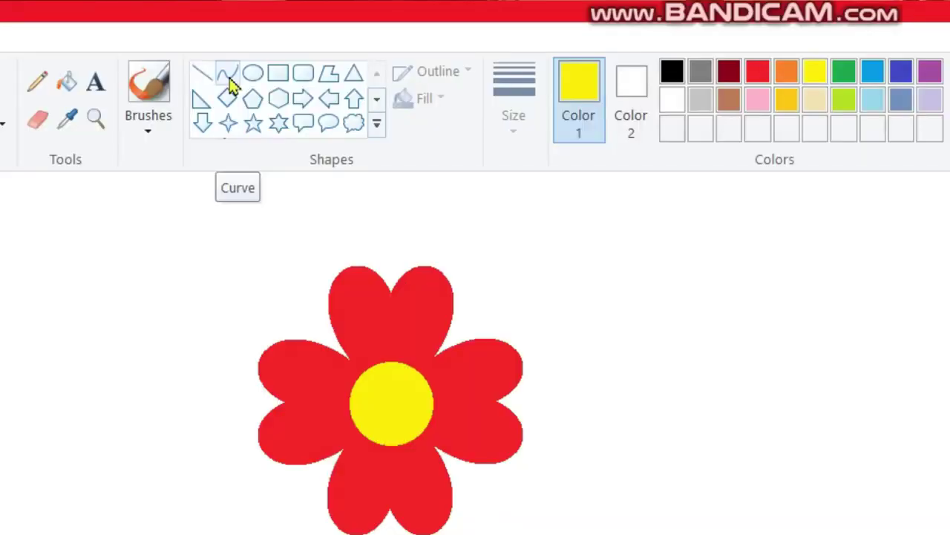
Draw a gently S-curved green stem with the thickest line, running down from the notch of the flower's bottom petal
click(230, 84)
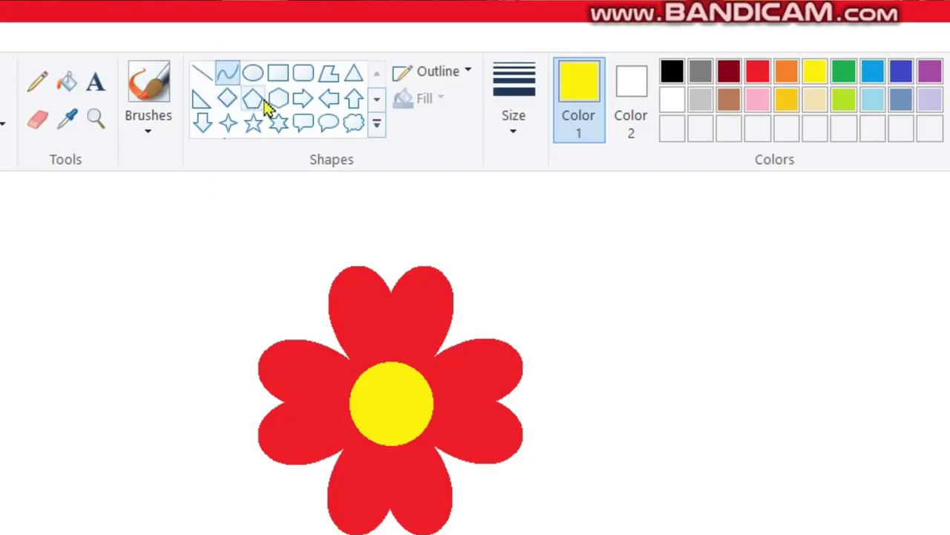
click(511, 134)
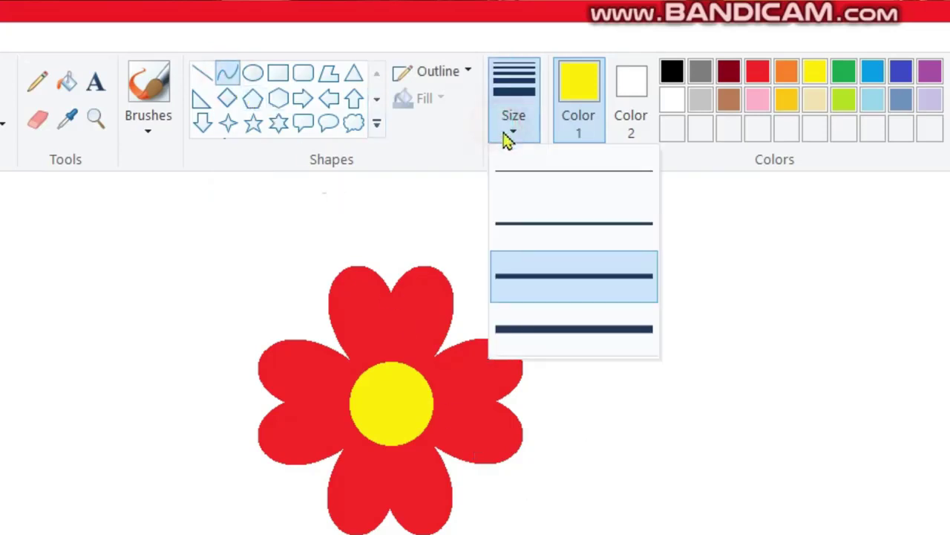
click(538, 334)
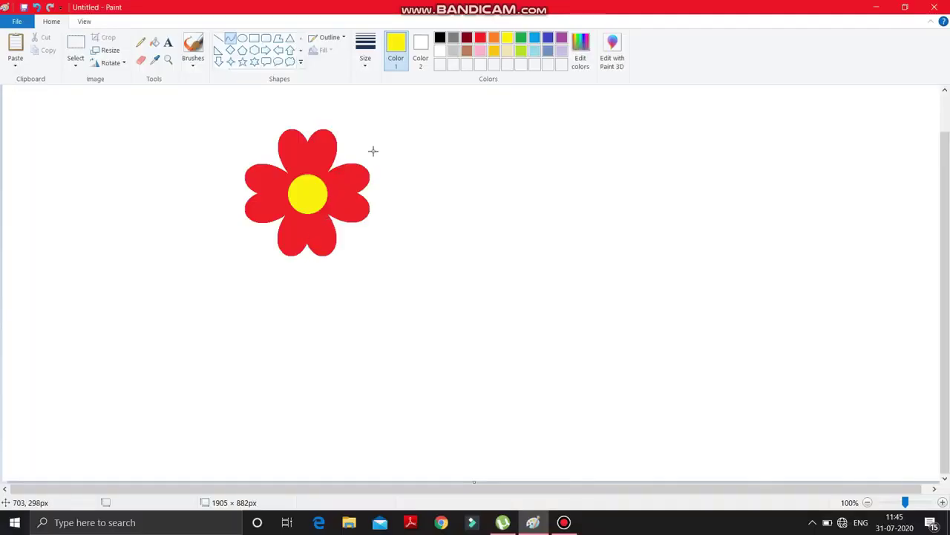
click(520, 37)
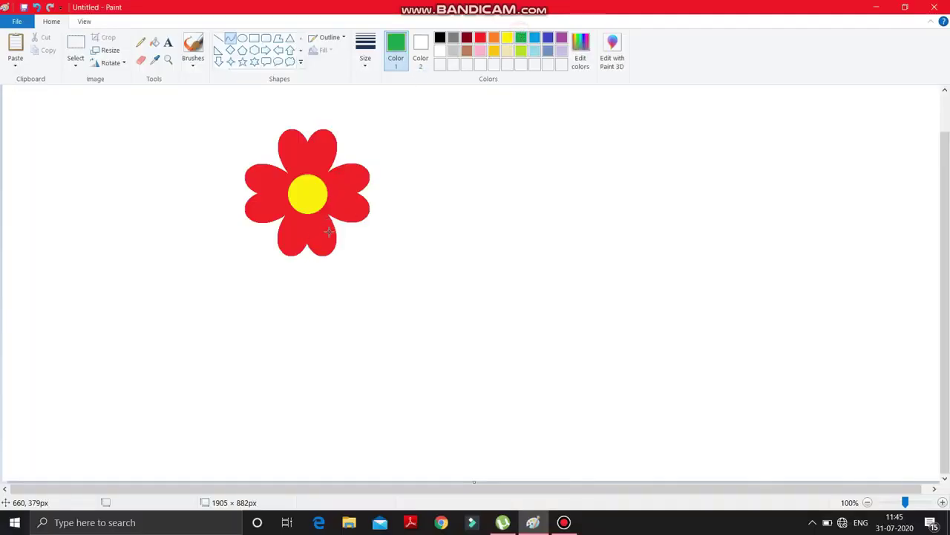
drag(306, 247, 303, 321)
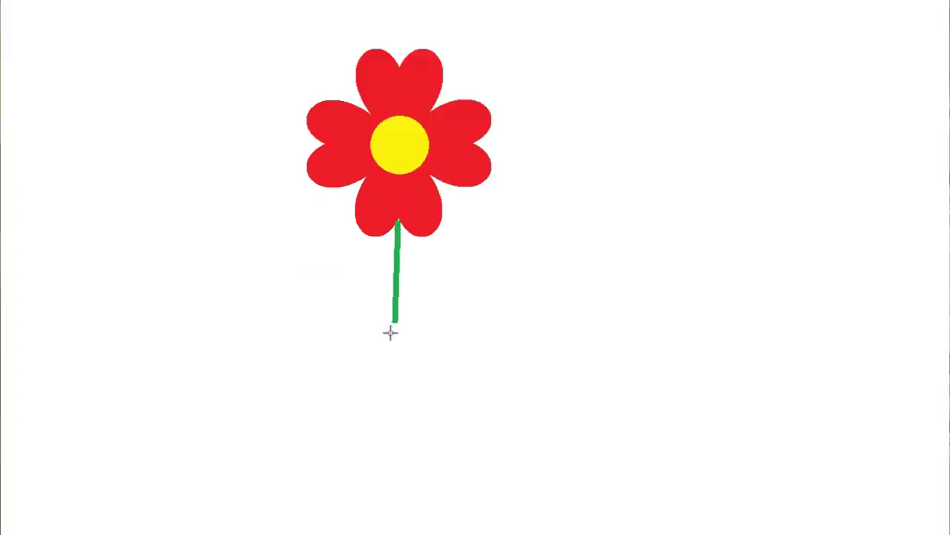
drag(391, 332, 416, 518)
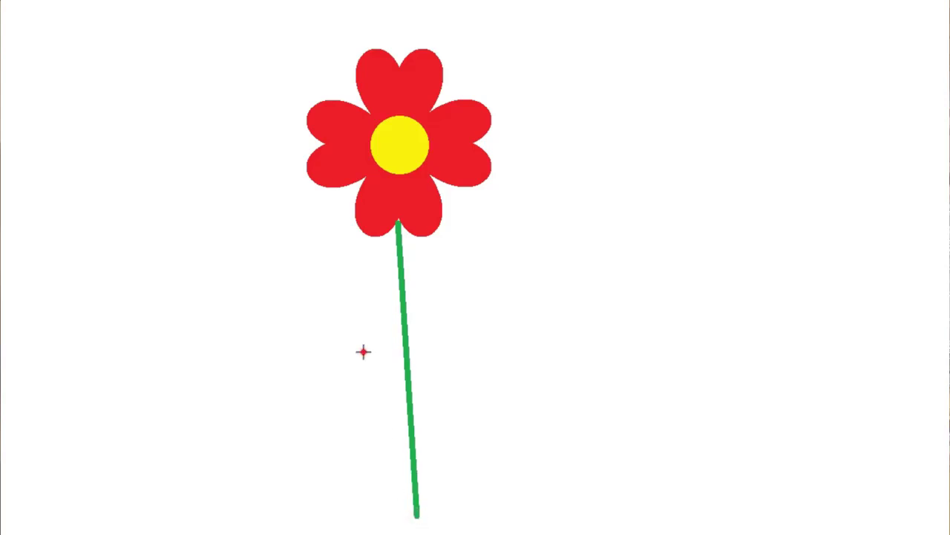
drag(363, 351, 382, 493)
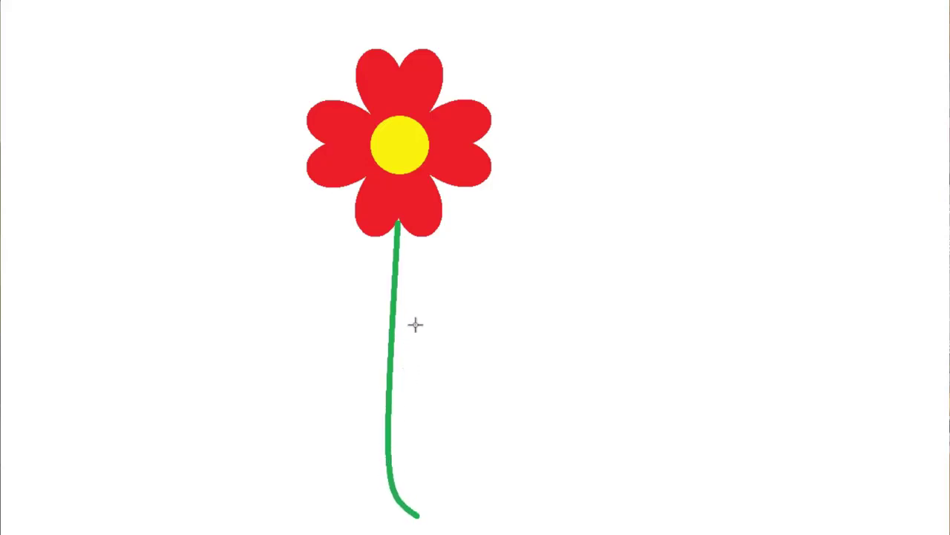
drag(415, 325, 412, 421)
click(513, 363)
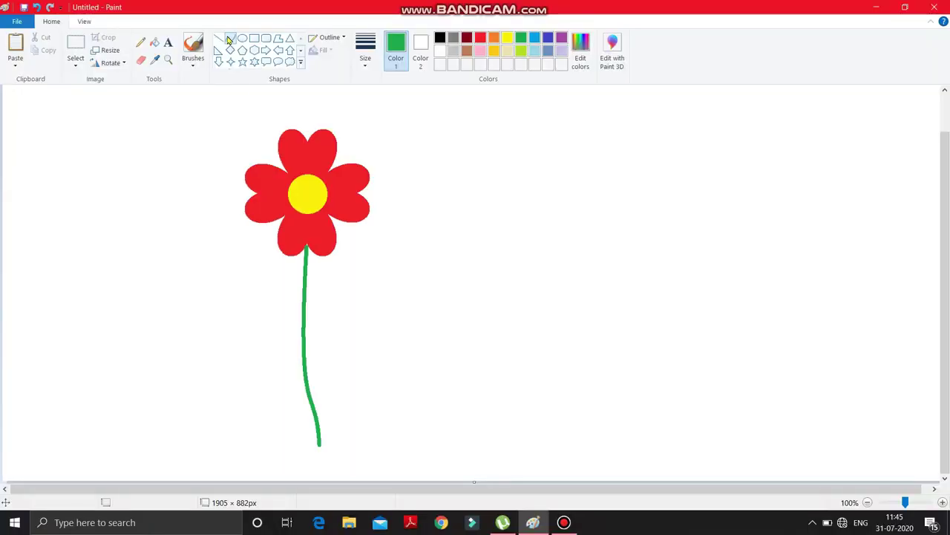
Draw a green leaf outline from the stem's middle towards the upper right, using curves for the midrib and both edges
click(228, 39)
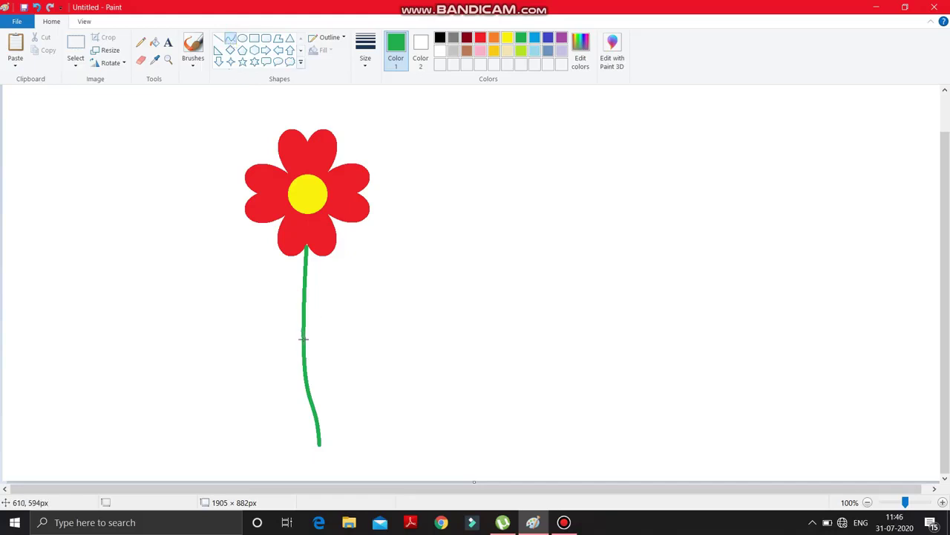
drag(302, 338, 444, 282)
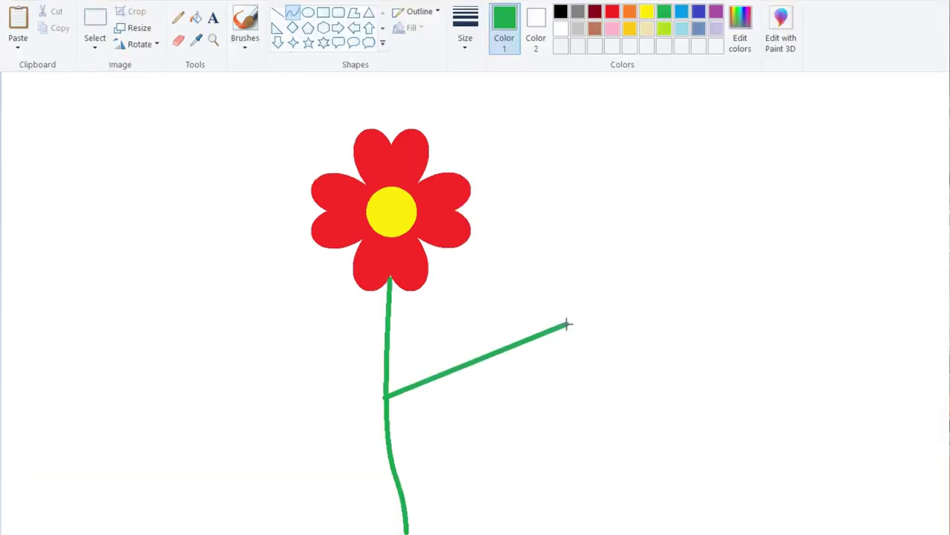
drag(566, 325, 585, 316)
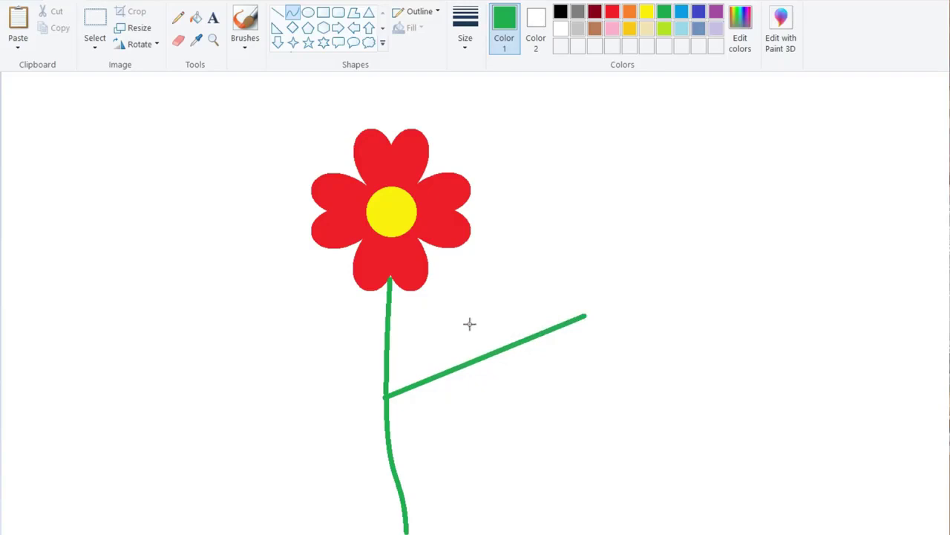
drag(469, 346, 526, 318)
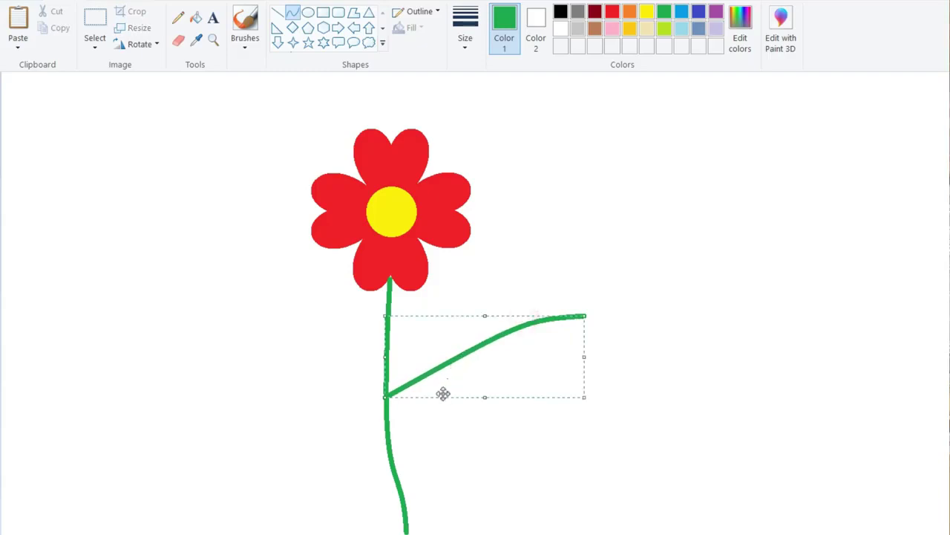
click(446, 422)
click(291, 13)
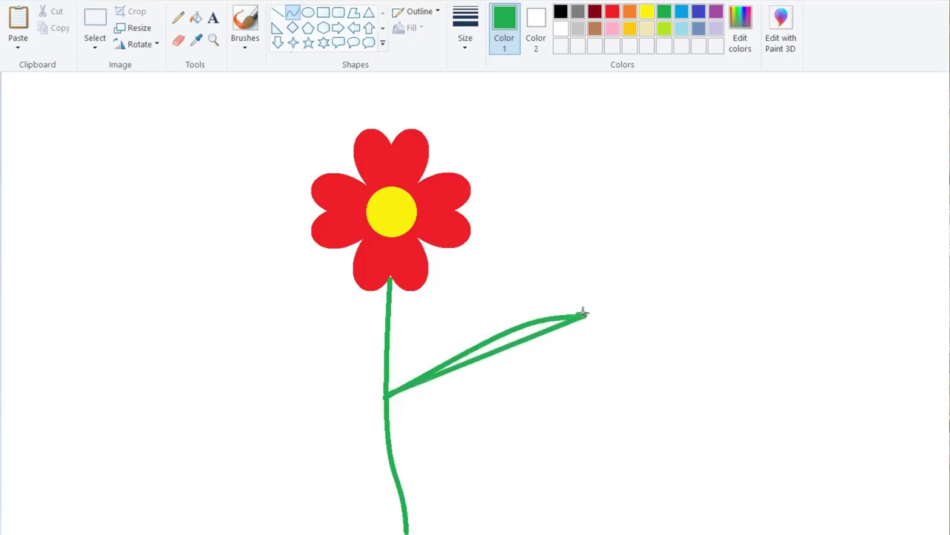
click(484, 304)
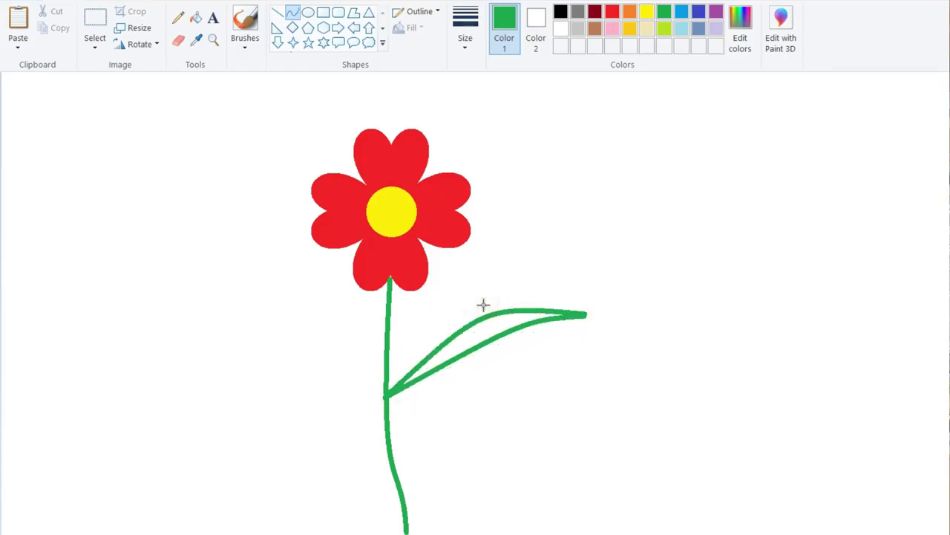
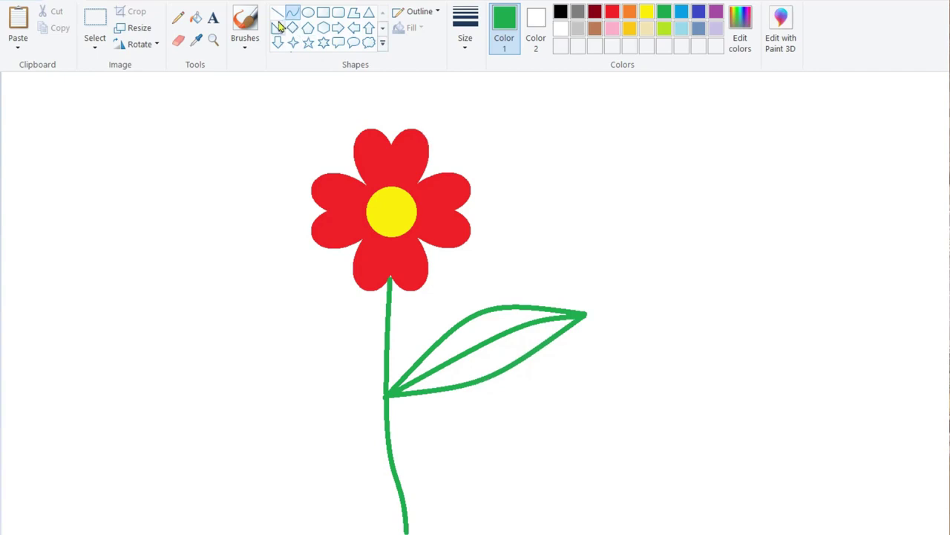
Draw straight slanted green veins from the leaf's midrib to both edges, and erase the stray green dot below the leaf
click(277, 12)
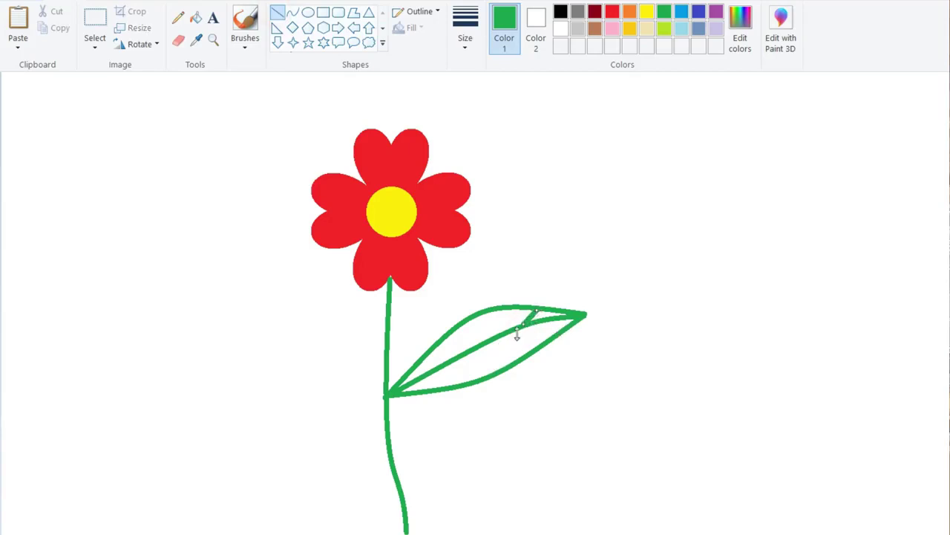
drag(520, 332, 520, 327)
drag(511, 332, 561, 334)
drag(497, 336, 516, 310)
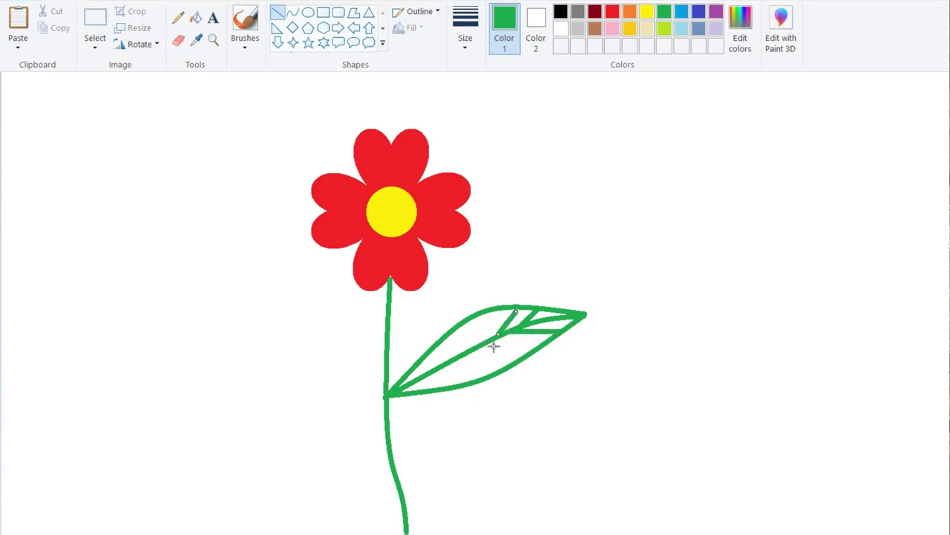
drag(483, 339, 532, 349)
drag(470, 346, 497, 313)
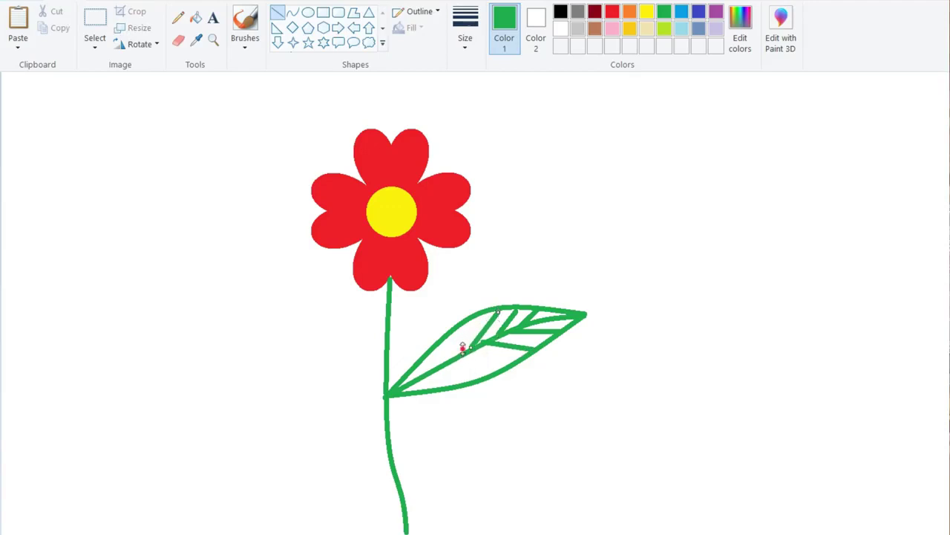
drag(463, 349, 470, 349)
click(504, 378)
drag(462, 355, 508, 363)
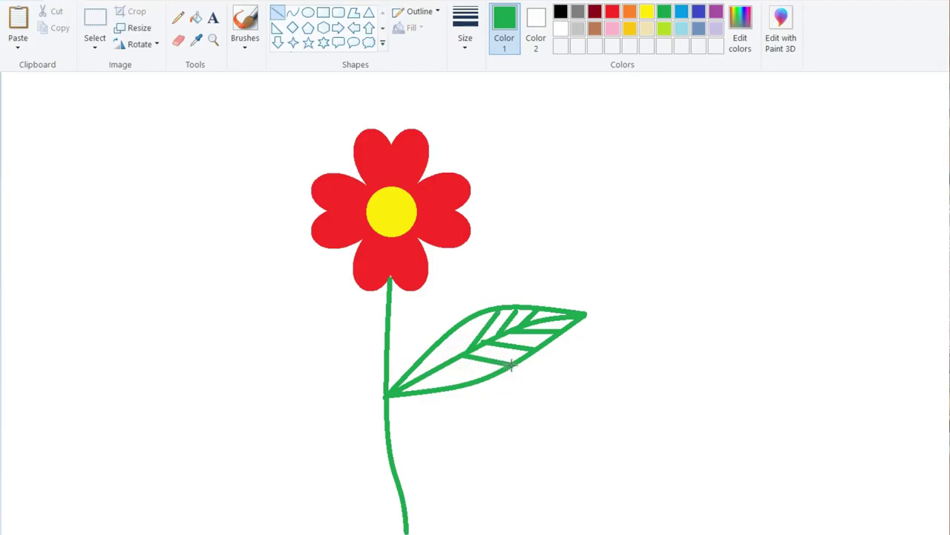
drag(448, 361, 471, 317)
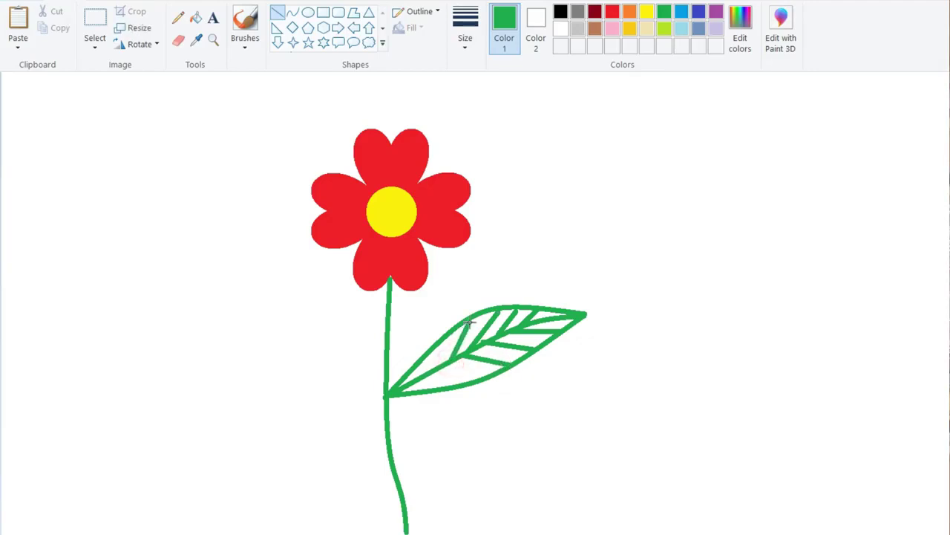
click(461, 375)
drag(442, 364, 480, 376)
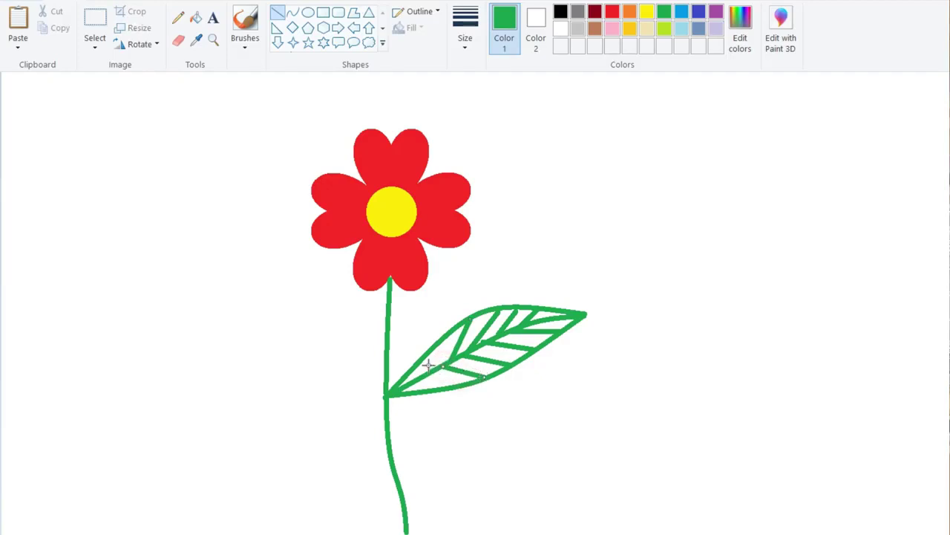
drag(430, 370, 444, 341)
drag(425, 377, 452, 384)
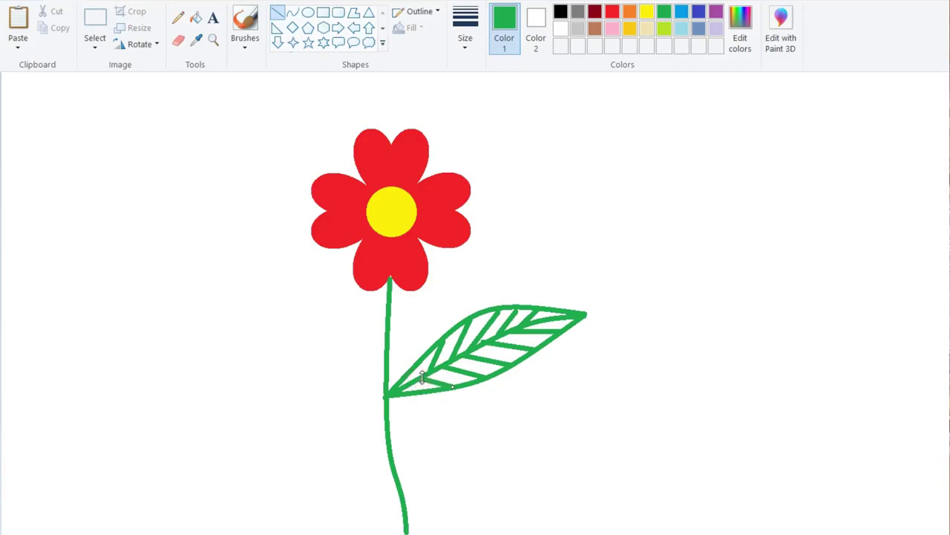
click(433, 402)
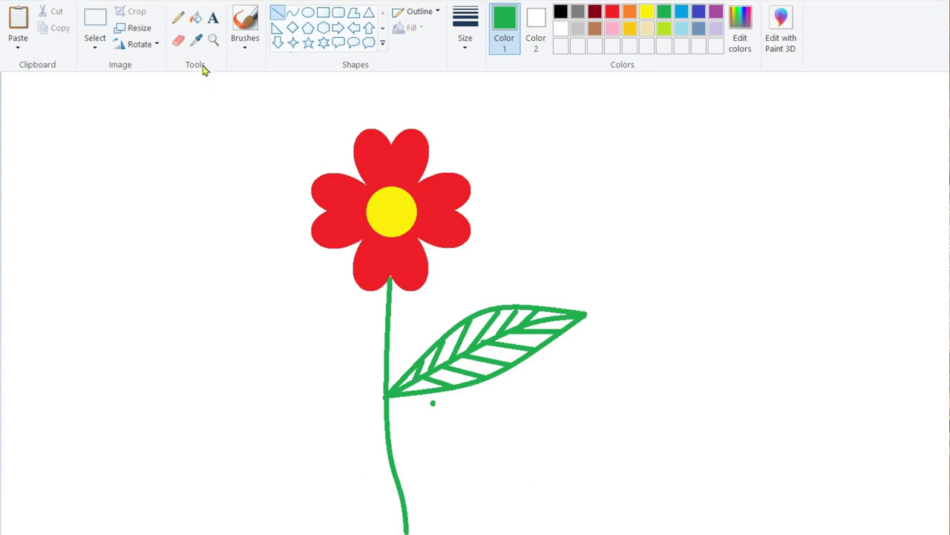
click(178, 40)
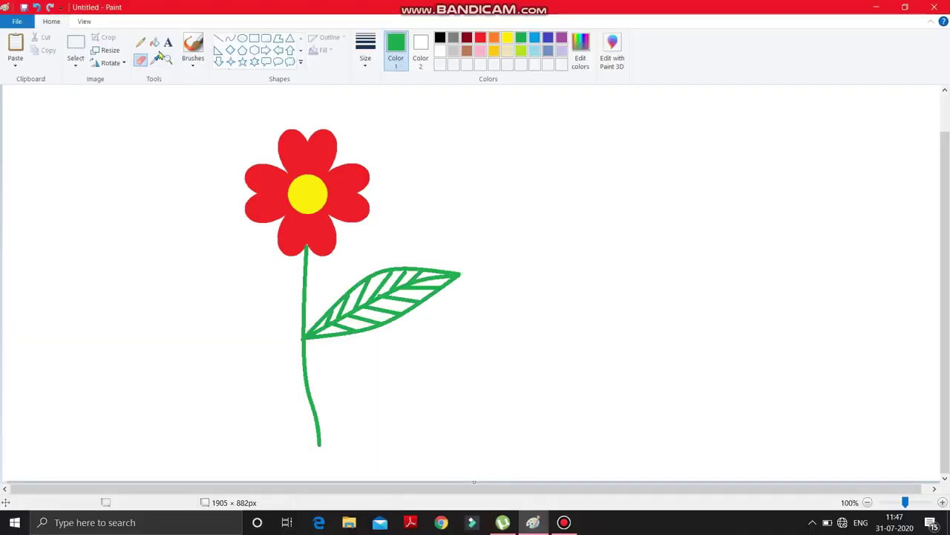
Set a custom darker green as the fill colour, lowering the luminosity to 70 (red 23, green 125, blue 54)
click(154, 44)
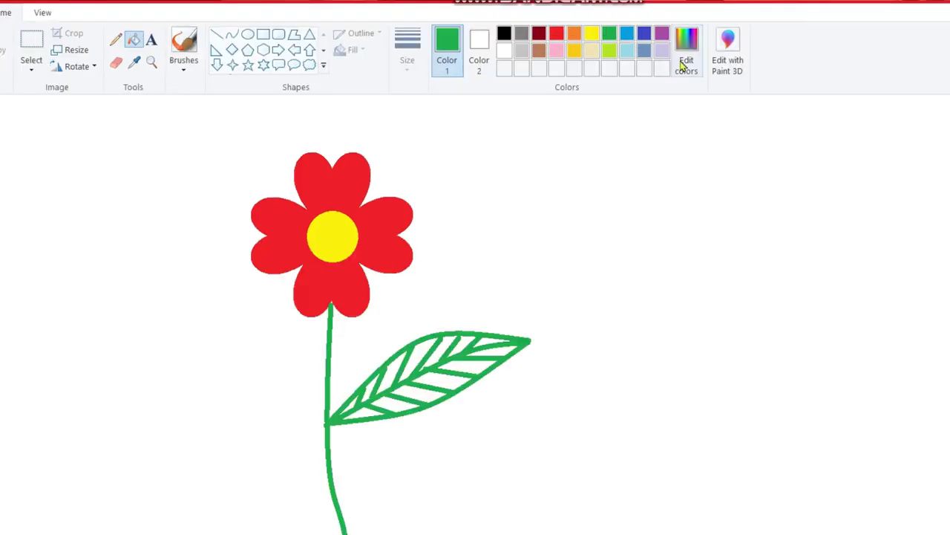
click(689, 54)
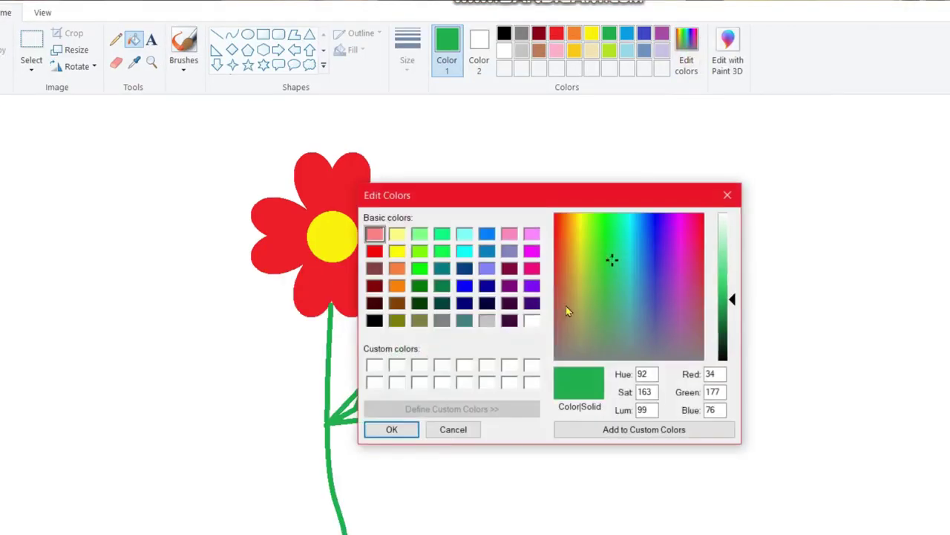
drag(562, 199, 738, 160)
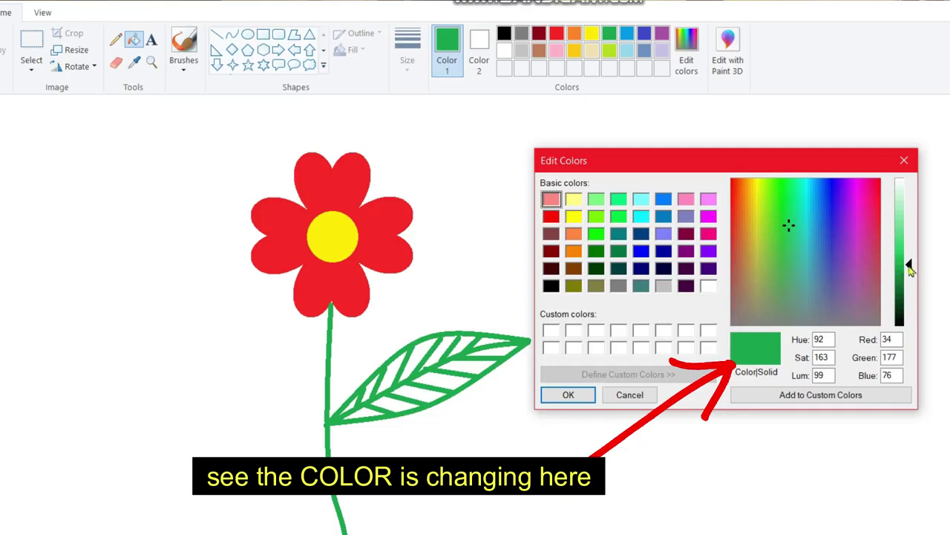
mouse_move(909, 268)
mouse_down()
mouse_move(910, 283)
mouse_move(911, 249)
mouse_move(912, 282)
mouse_up()
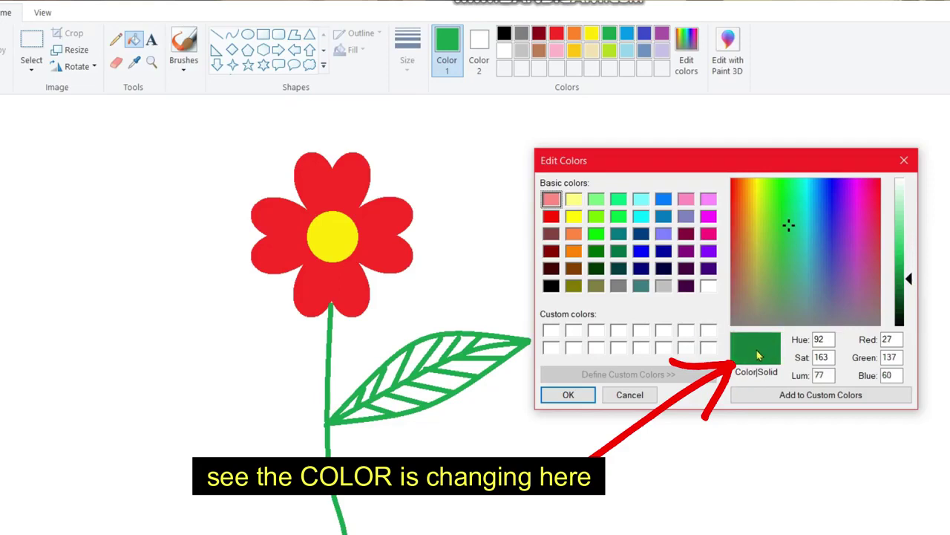
drag(912, 281, 911, 288)
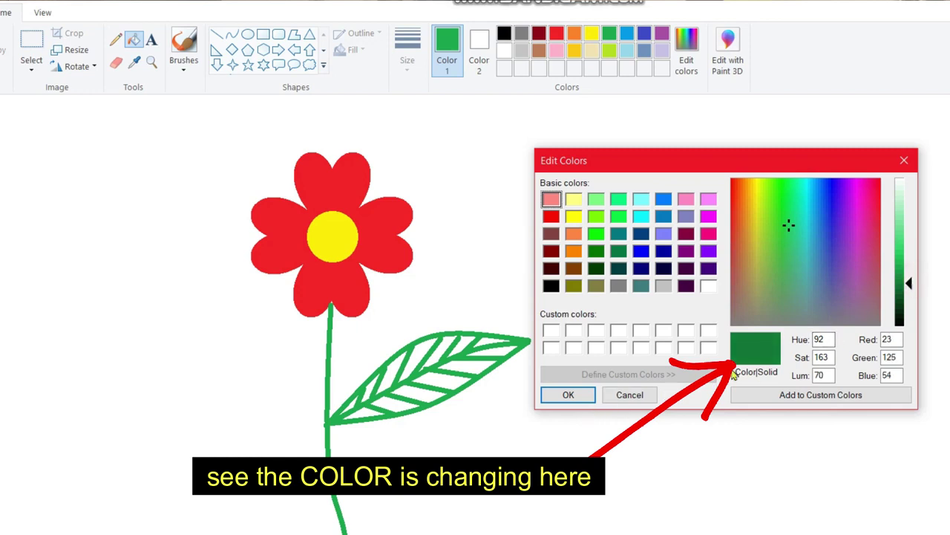
click(568, 394)
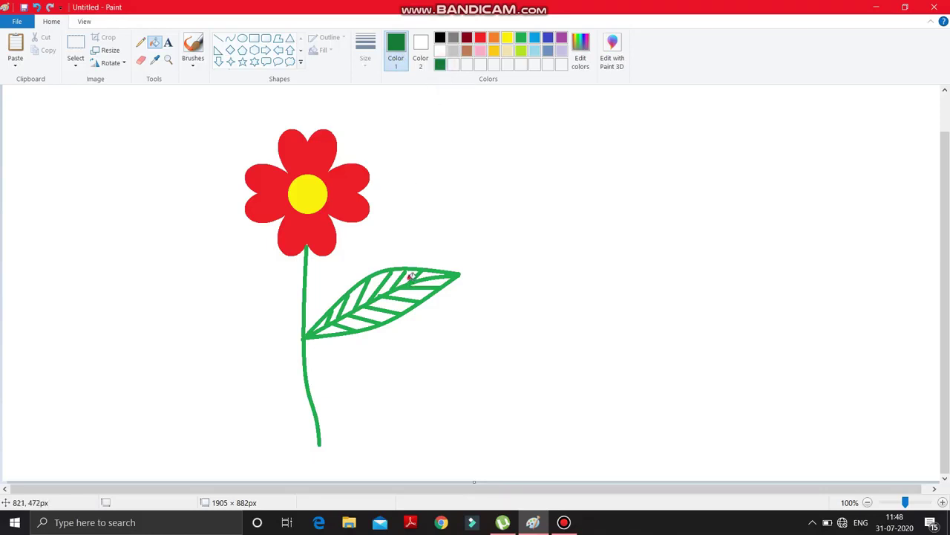
Fill all the white sections between the veins of the right-hand leaf with the custom darker green
mouse_move(401, 281)
mouse_down()
mouse_move(438, 280)
mouse_move(403, 307)
mouse_move(376, 313)
mouse_move(394, 283)
mouse_move(371, 283)
mouse_move(358, 294)
mouse_move(360, 323)
mouse_move(324, 324)
mouse_up()
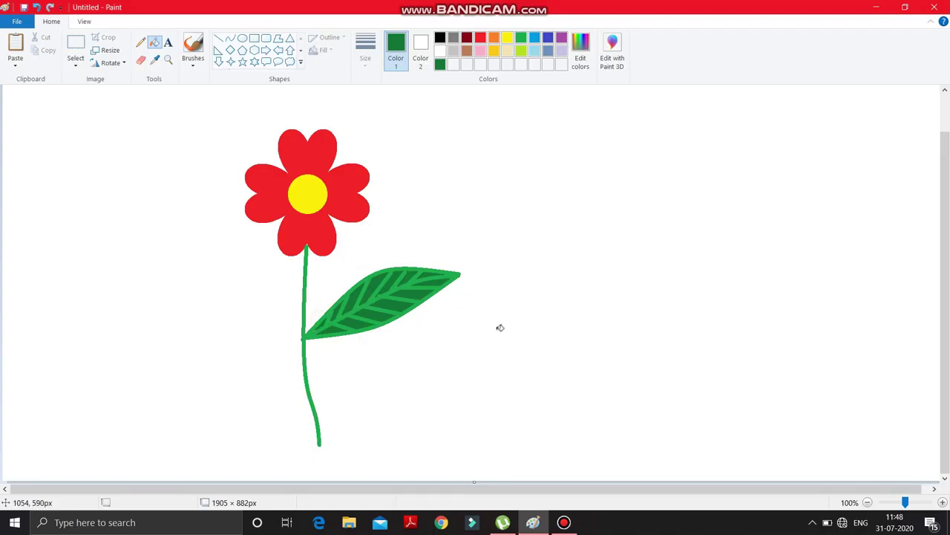
Draw a dark green leaf outline about 246 px wide from the stem's middle towards the upper left, using curves for the midrib and both edges
click(230, 38)
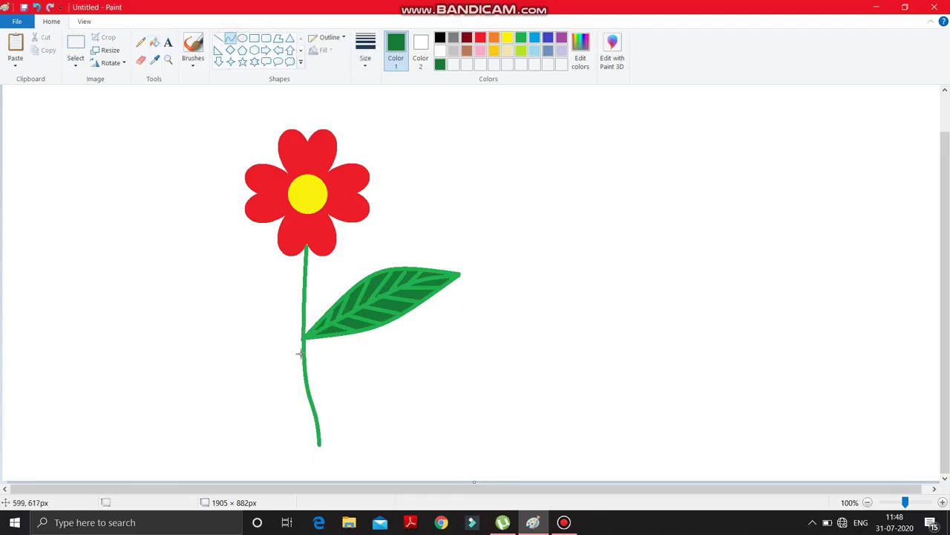
drag(302, 328, 180, 291)
drag(246, 281, 251, 297)
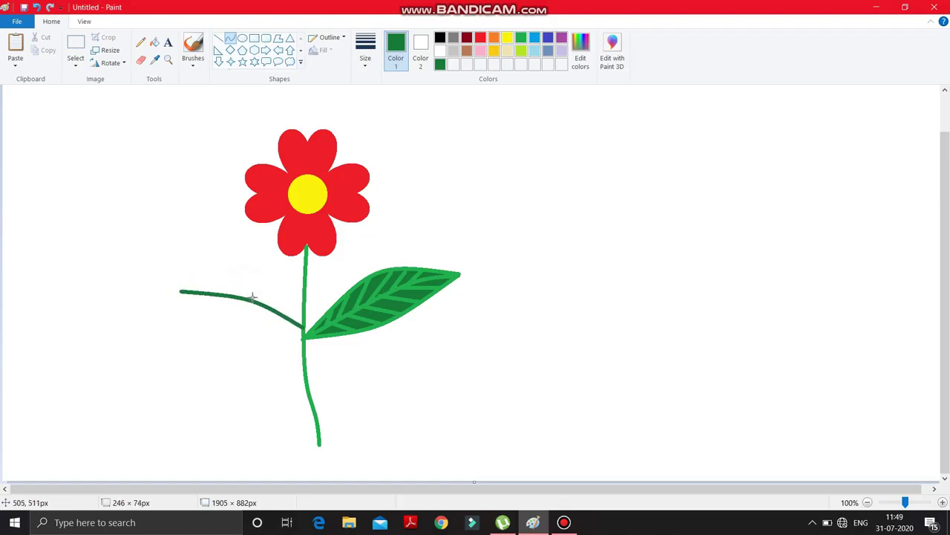
click(251, 297)
mouse_move(178, 291)
mouse_down()
mouse_move(225, 314)
mouse_move(304, 329)
mouse_up()
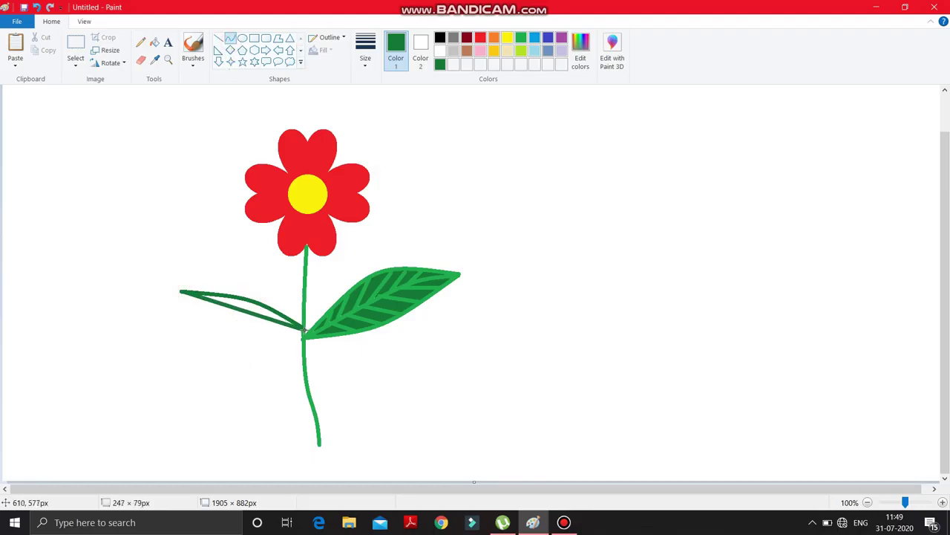
drag(250, 294, 263, 272)
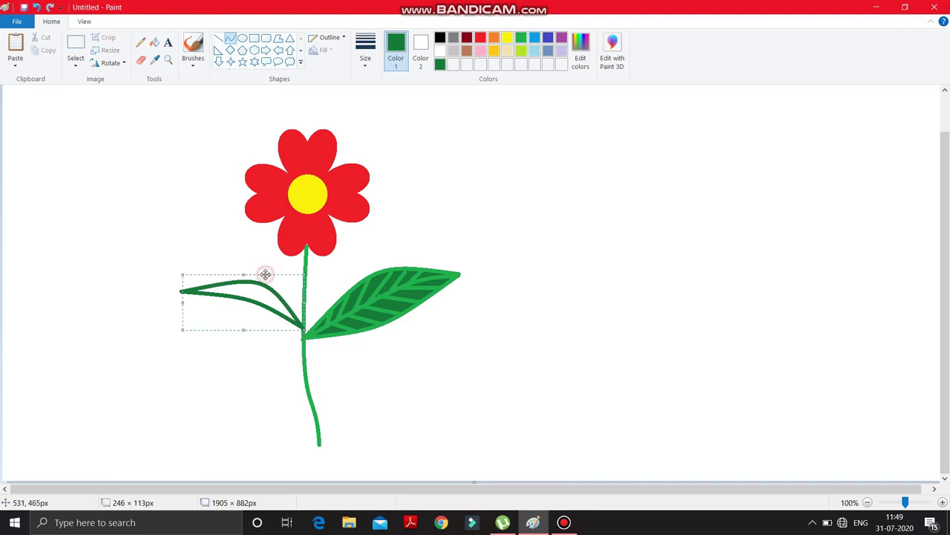
click(189, 217)
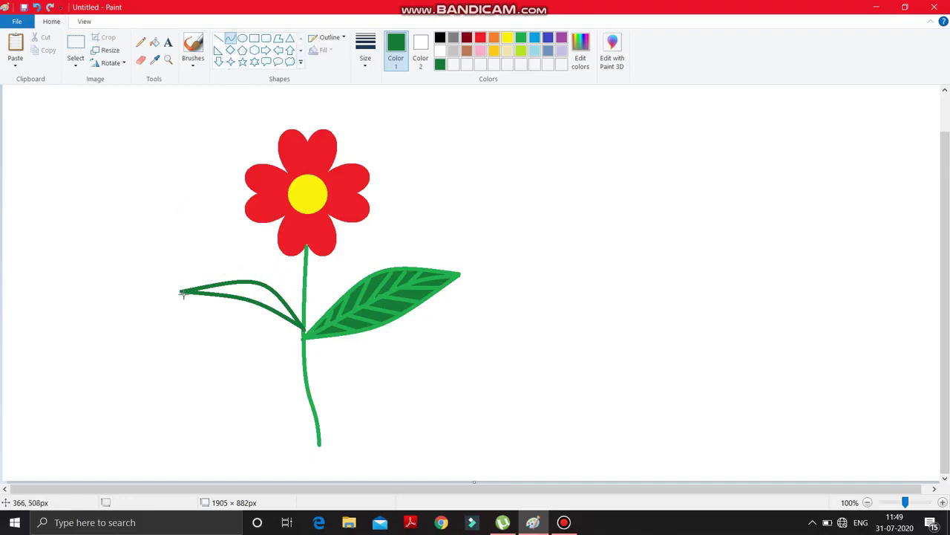
drag(181, 292, 300, 328)
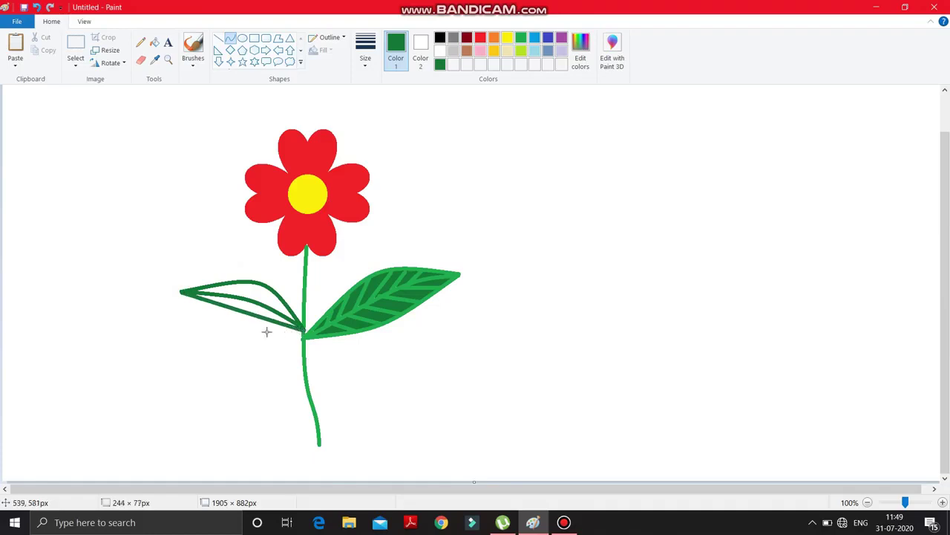
mouse_move(238, 325)
mouse_down()
mouse_move(252, 332)
mouse_move(229, 327)
mouse_up()
drag(292, 336, 284, 329)
click(363, 380)
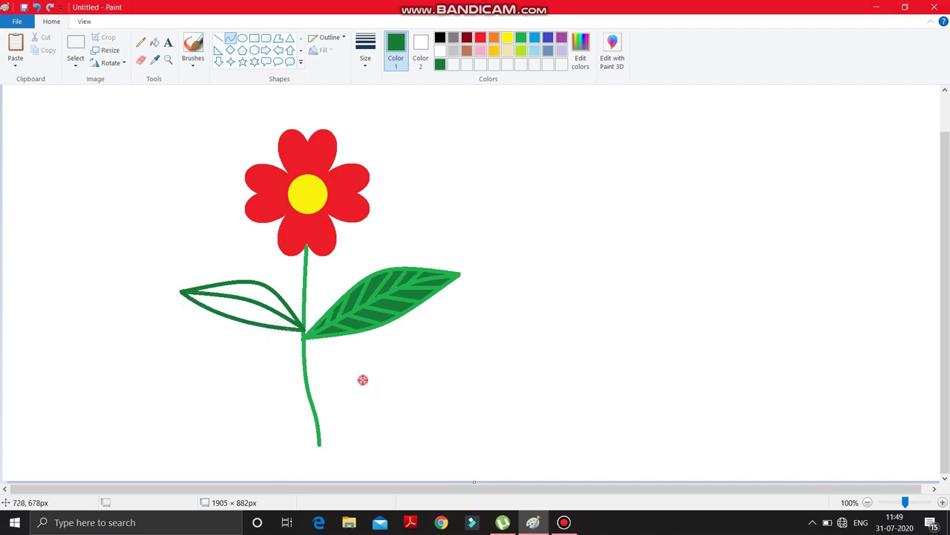
Draw straight slanted dark green veins from the left-hand leaf's midrib to its upper and lower edges
click(219, 38)
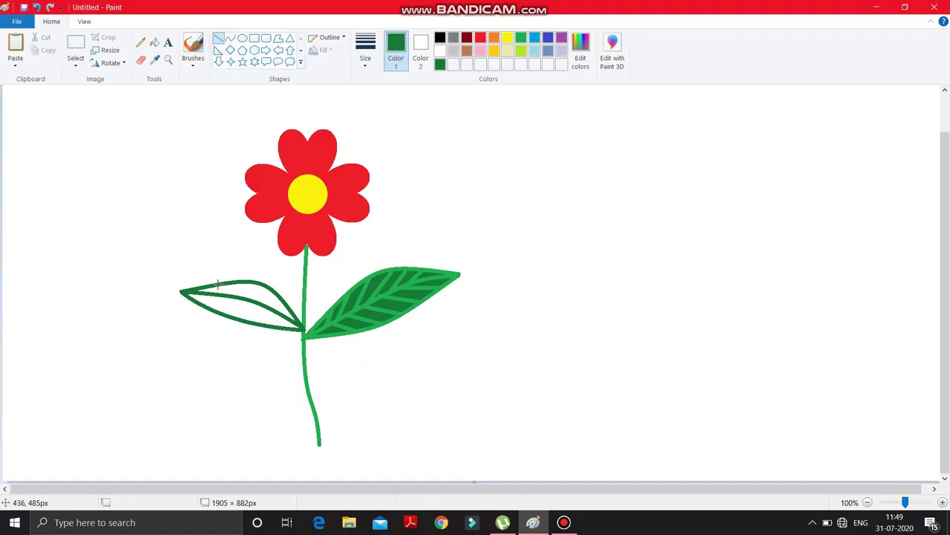
mouse_move(214, 285)
mouse_down()
mouse_move(233, 302)
mouse_move(234, 283)
mouse_move(244, 300)
mouse_move(261, 293)
mouse_move(281, 311)
mouse_up()
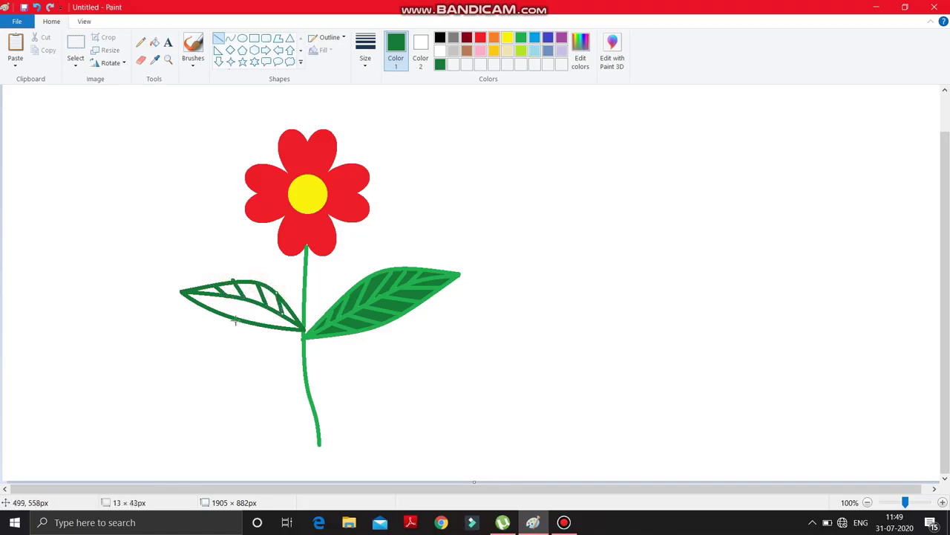
mouse_move(213, 296)
mouse_down()
mouse_move(197, 301)
mouse_move(216, 297)
mouse_move(218, 310)
mouse_move(240, 308)
mouse_move(229, 318)
mouse_move(264, 315)
mouse_move(254, 321)
mouse_move(274, 330)
mouse_up()
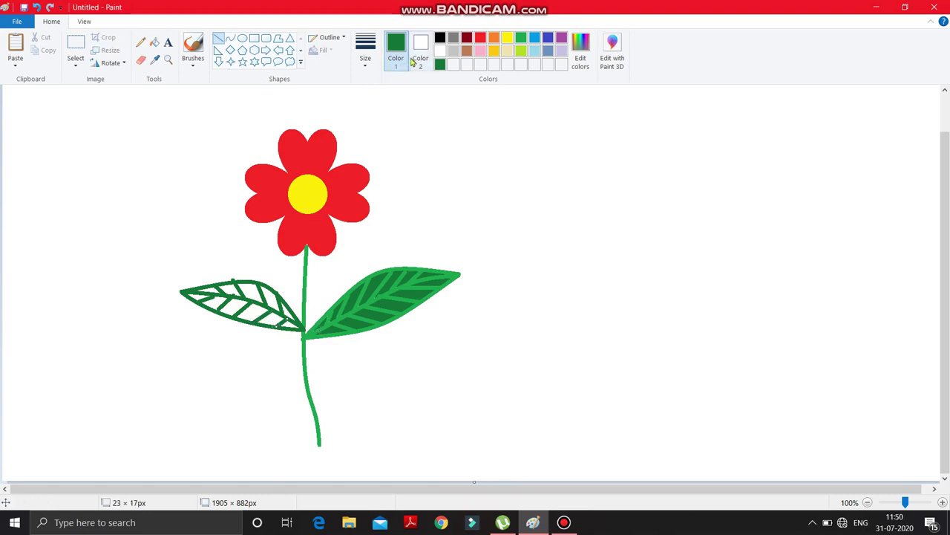
Fill all the white sections between the veins of the left-hand leaf with the lighter standard green
click(520, 37)
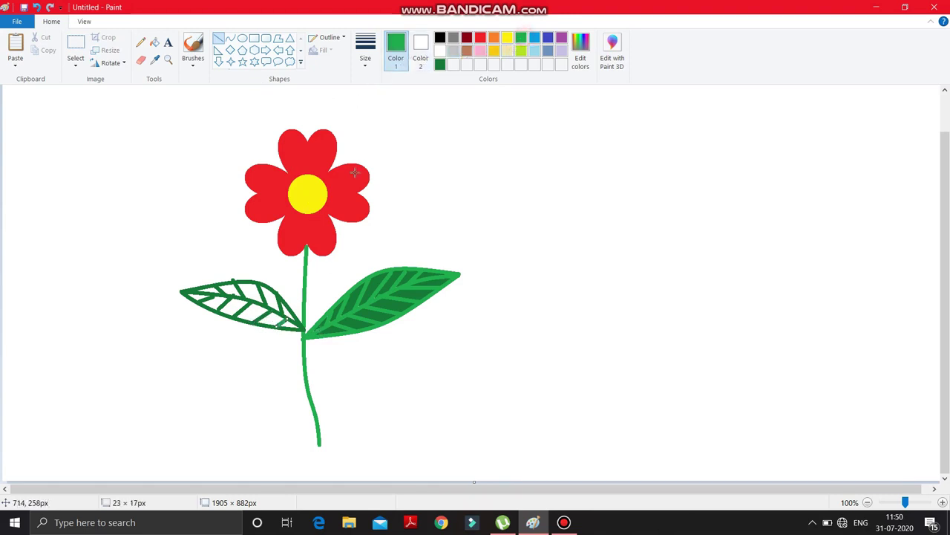
click(154, 43)
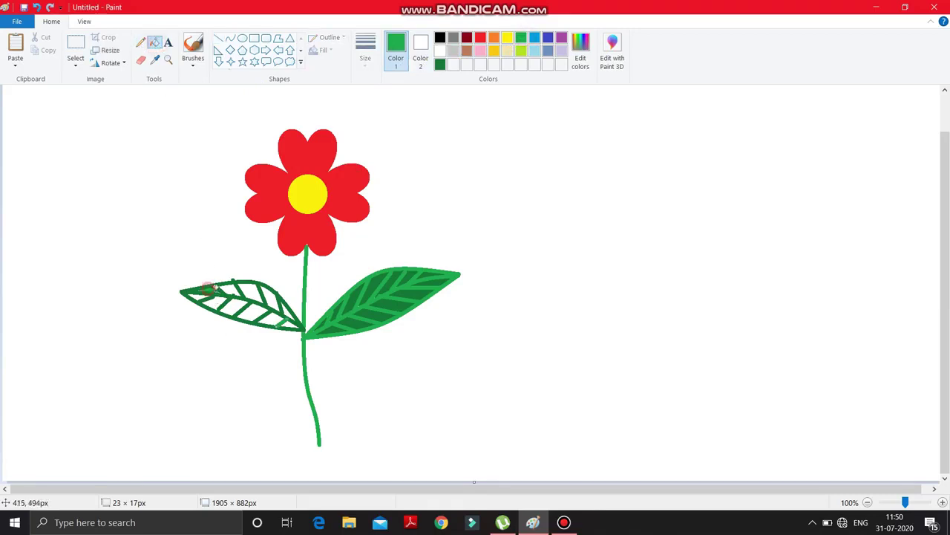
click(269, 296)
click(279, 301)
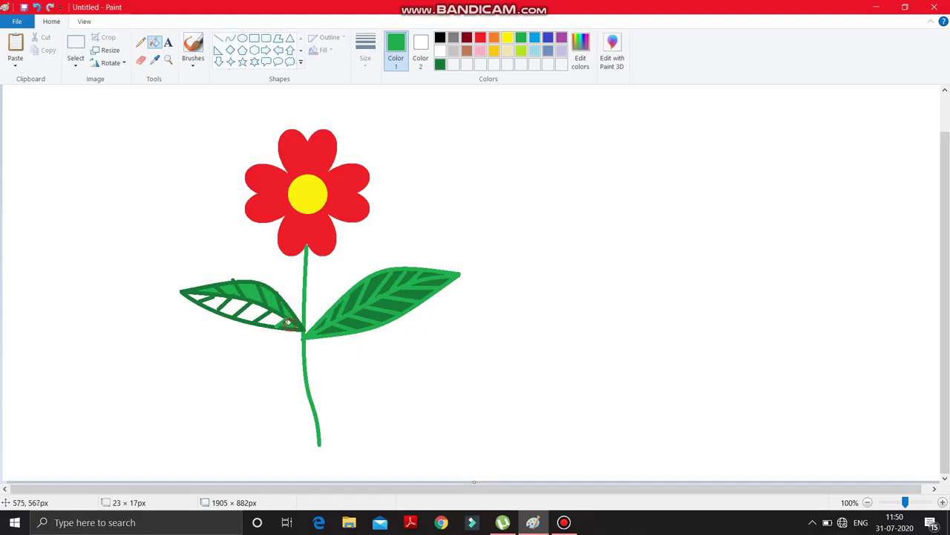
drag(239, 304, 198, 294)
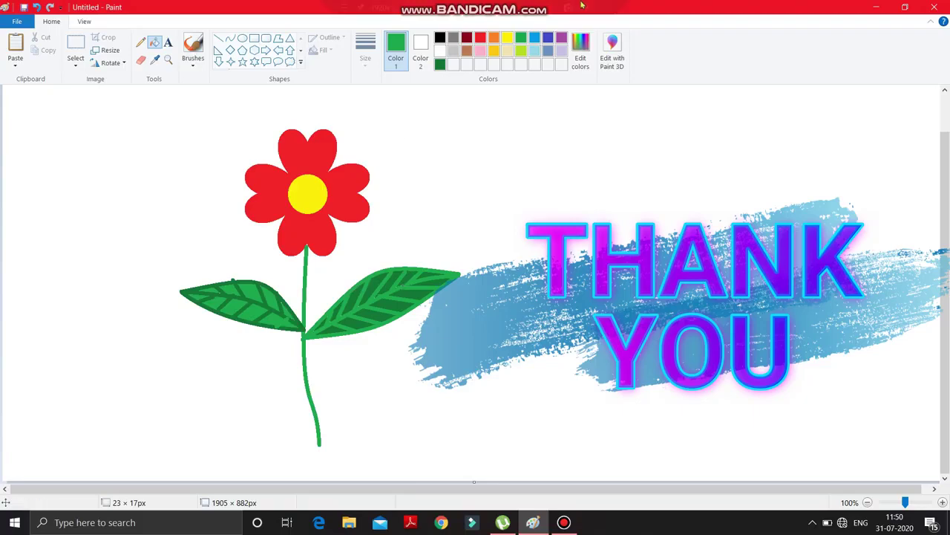
mouse_move(584, 6)
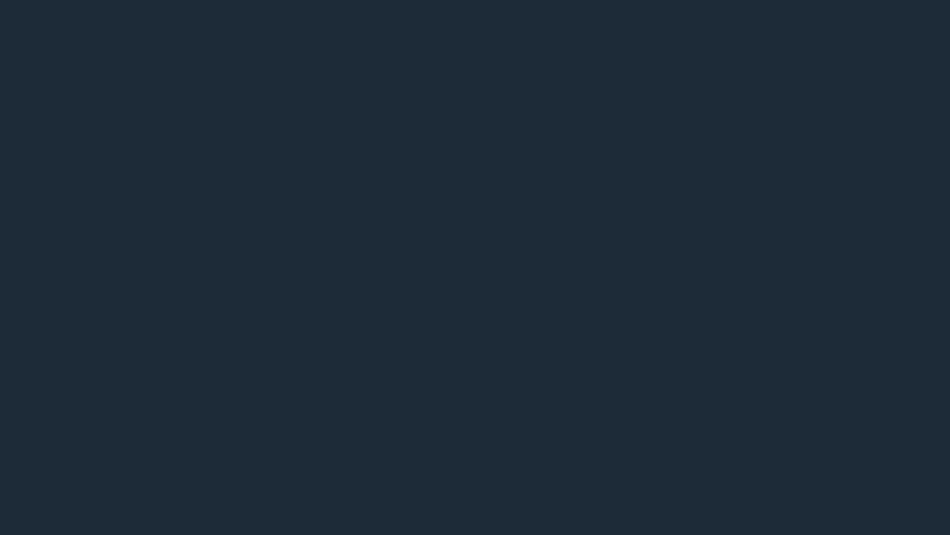